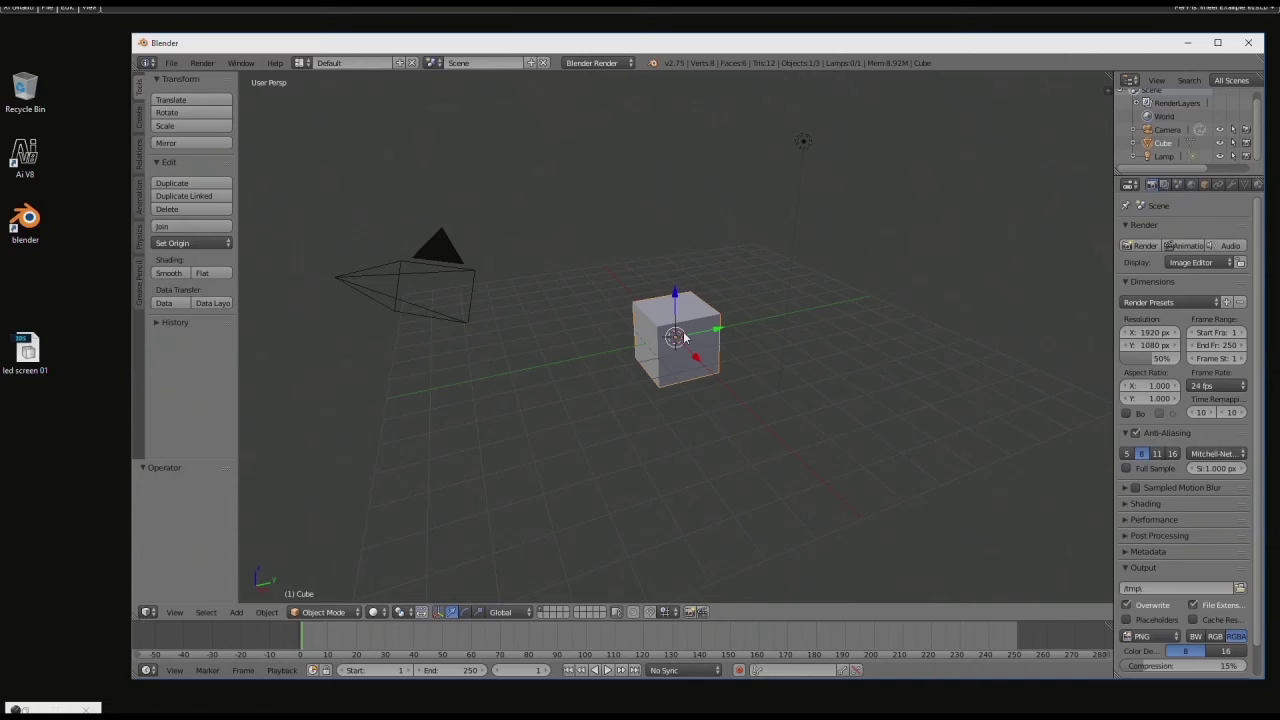
Step: Delete the default cube and add a plane mesh at the scene's origin
{"action": "key", "text": "x"}
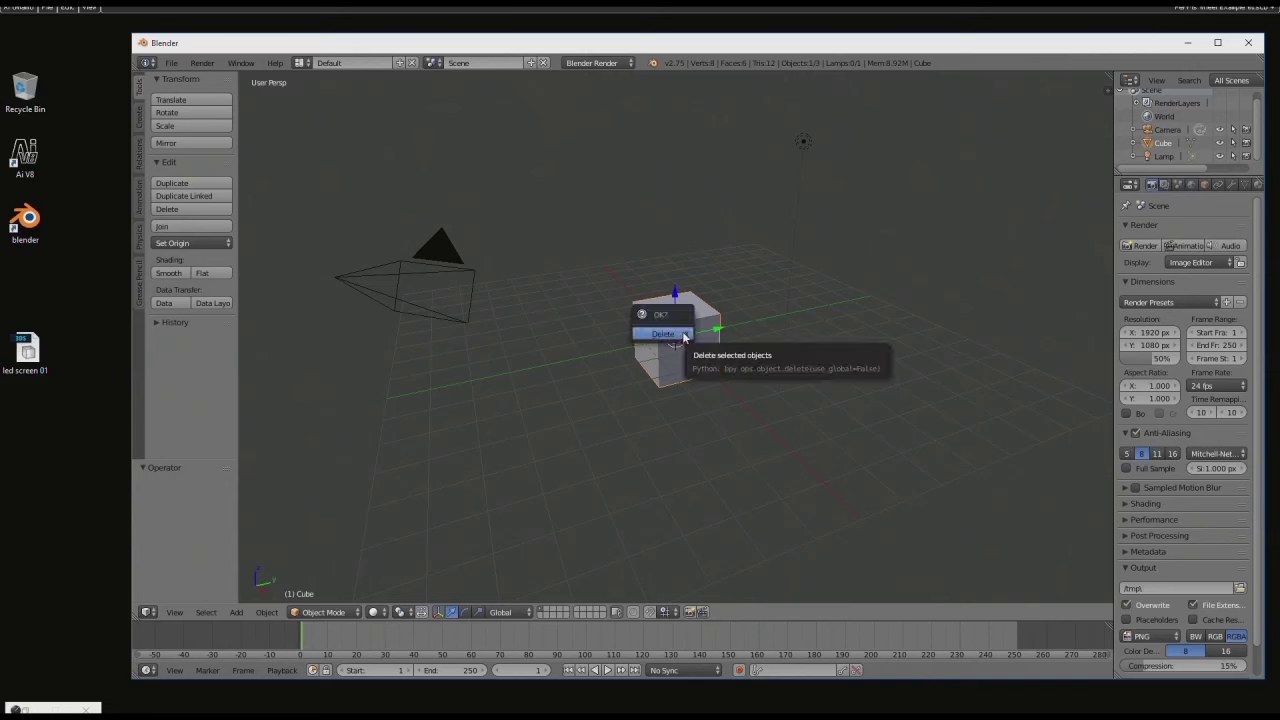
{"action": "left_click", "coordinate": [663, 333]}
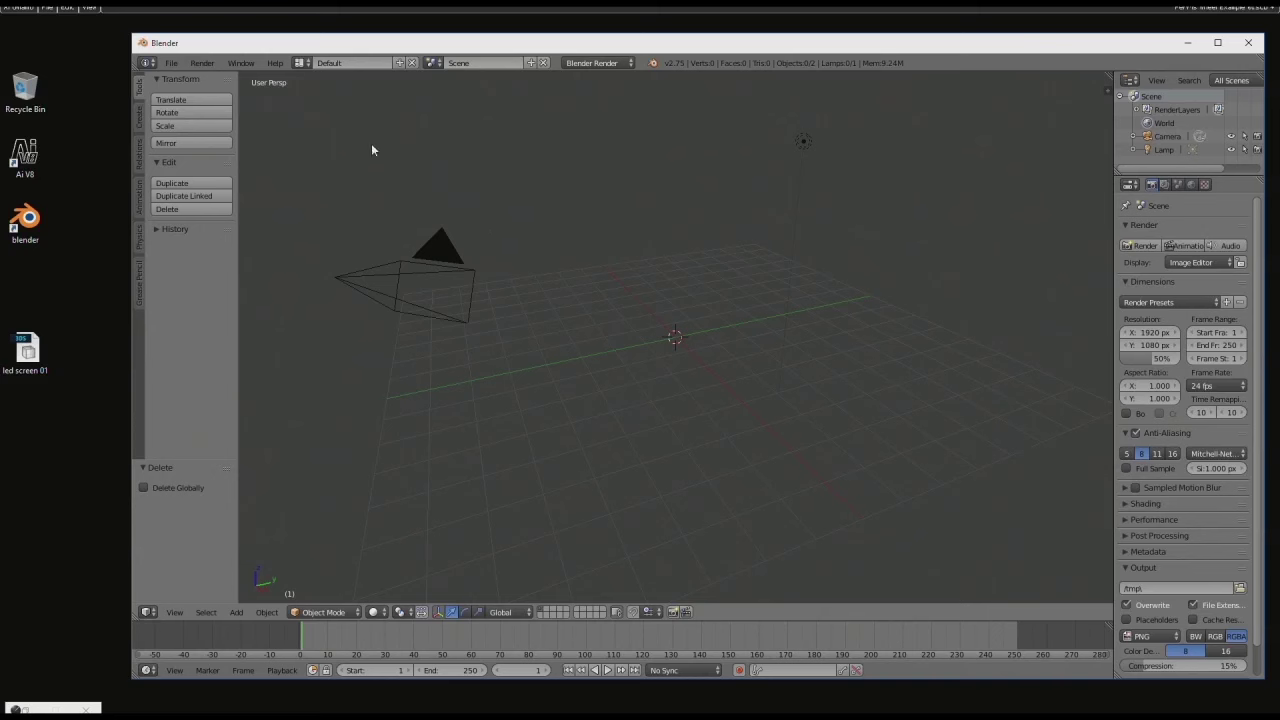
{"action": "left_click", "coordinate": [141, 117]}
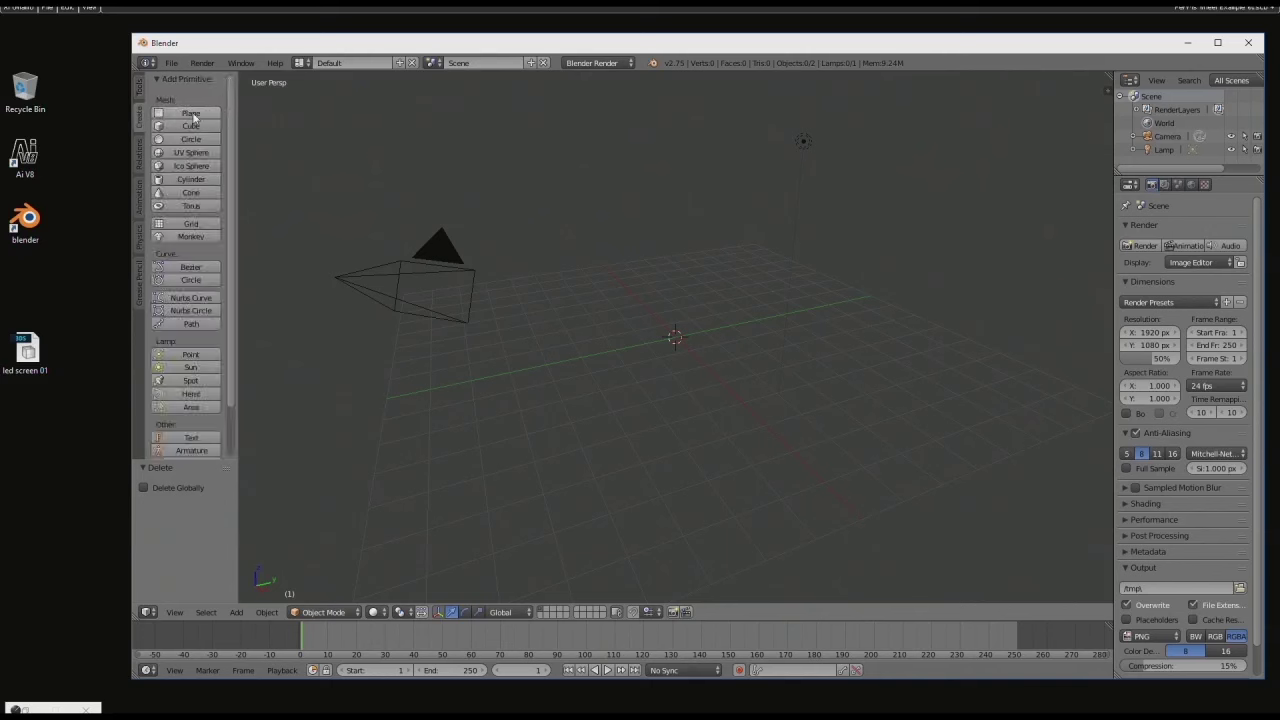
{"action": "left_click", "coordinate": [191, 113]}
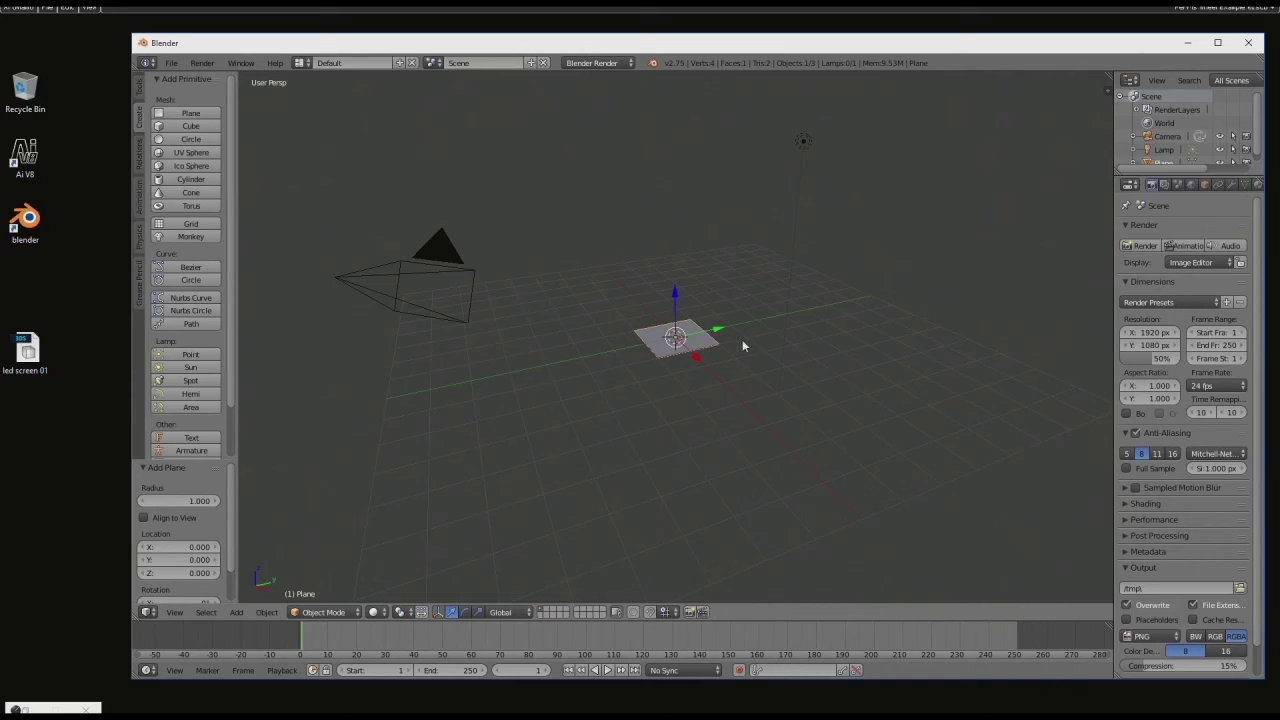
Step: Rotate the plane 90° about the X axis so it stands upright
{"action": "left_click", "coordinate": [140, 86]}
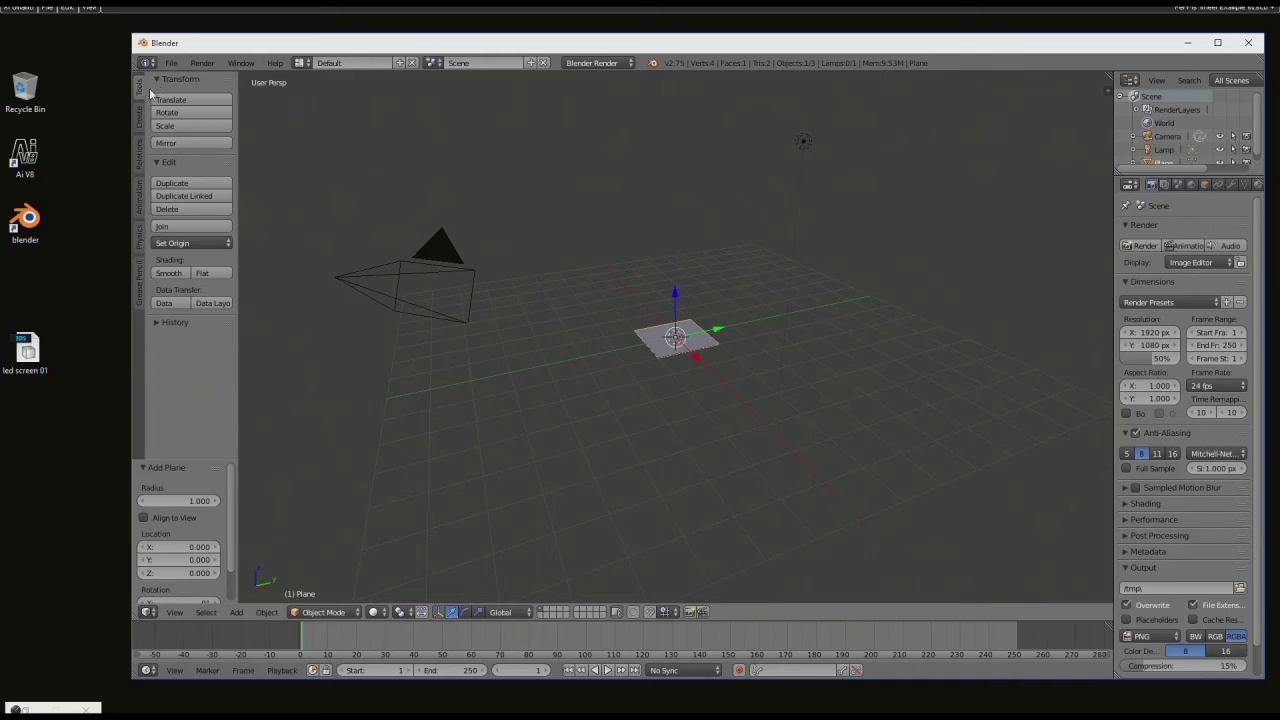
{"action": "left_click", "coordinate": [201, 113]}
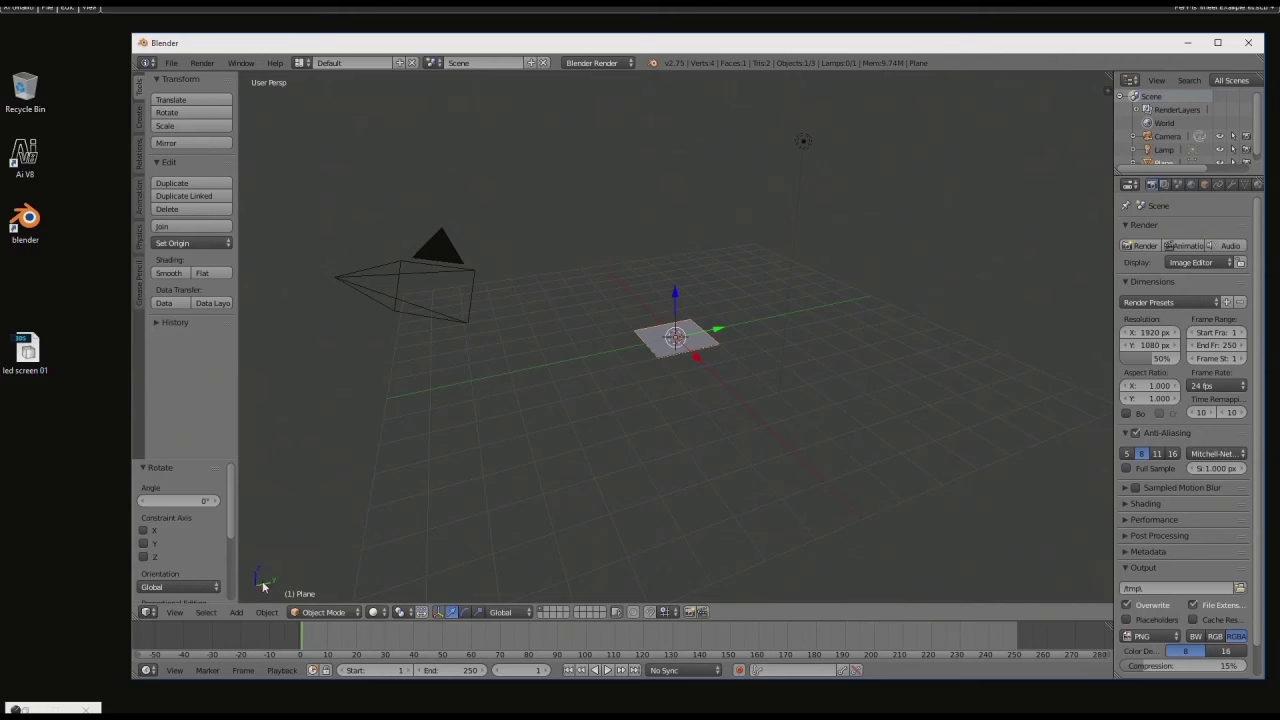
{"action": "left_click", "coordinate": [146, 532]}
{"action": "left_click", "coordinate": [209, 496]}
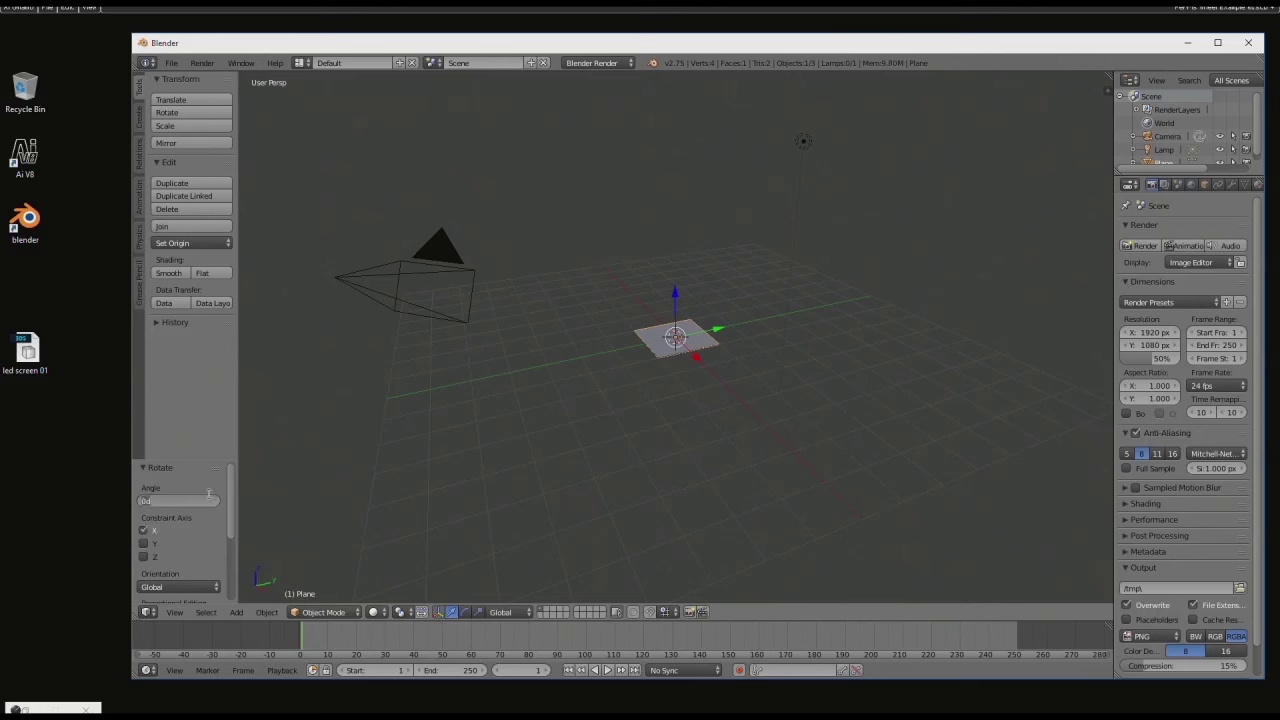
{"action": "type", "text": "90"}
{"action": "key", "text": "Return"}
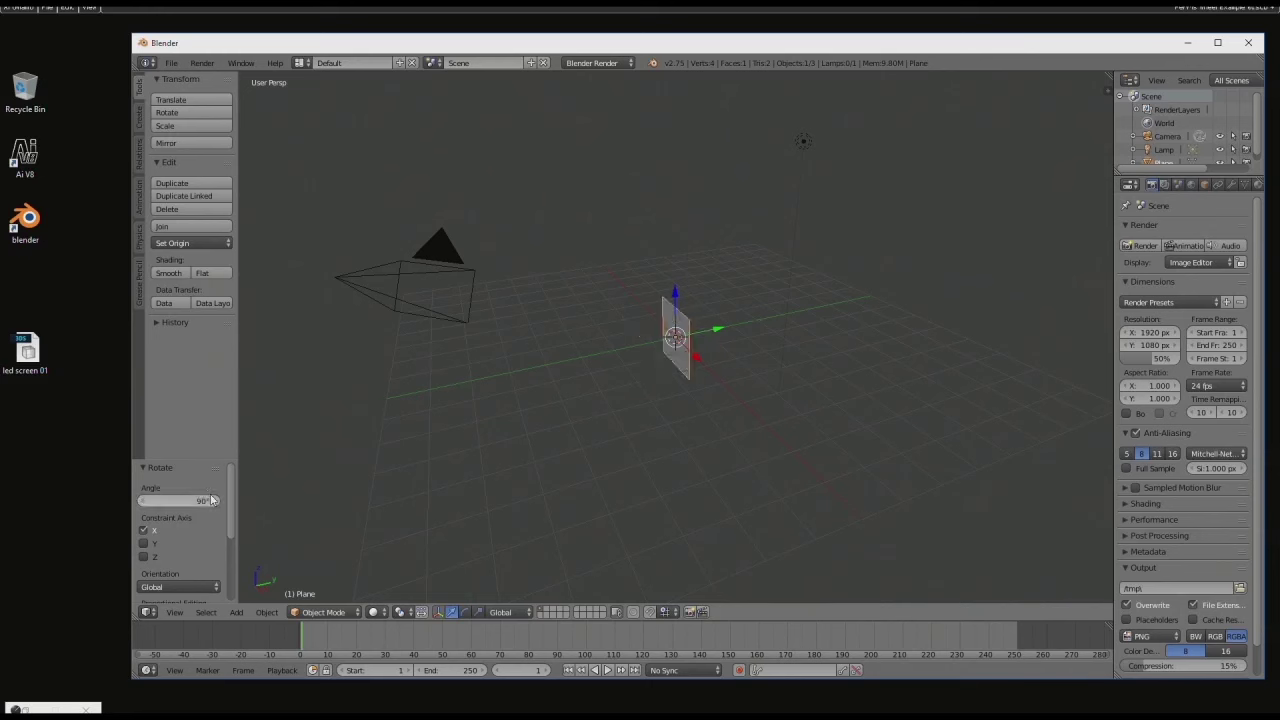
Step: Examine the upright plane from several distances and angles, ending with a roughly frontal view
{"action": "key", "text": "KP_Divide"}
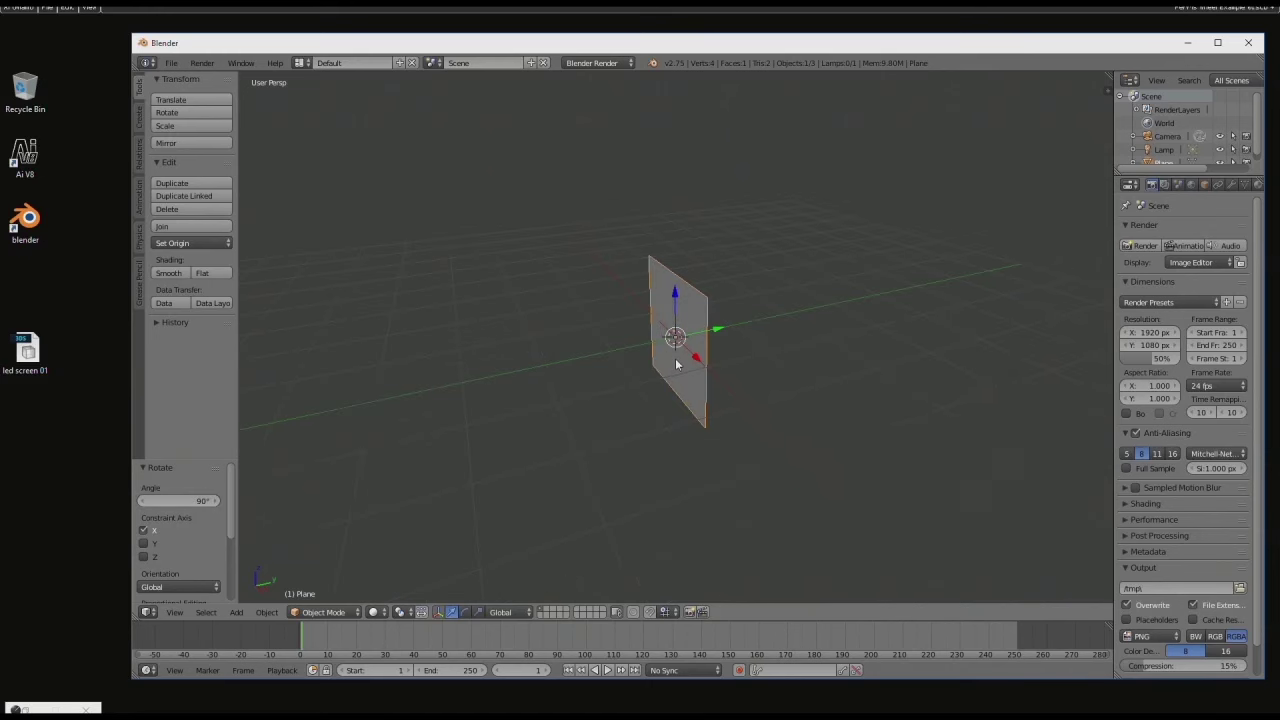
{"action": "key", "text": "KP_Divide"}
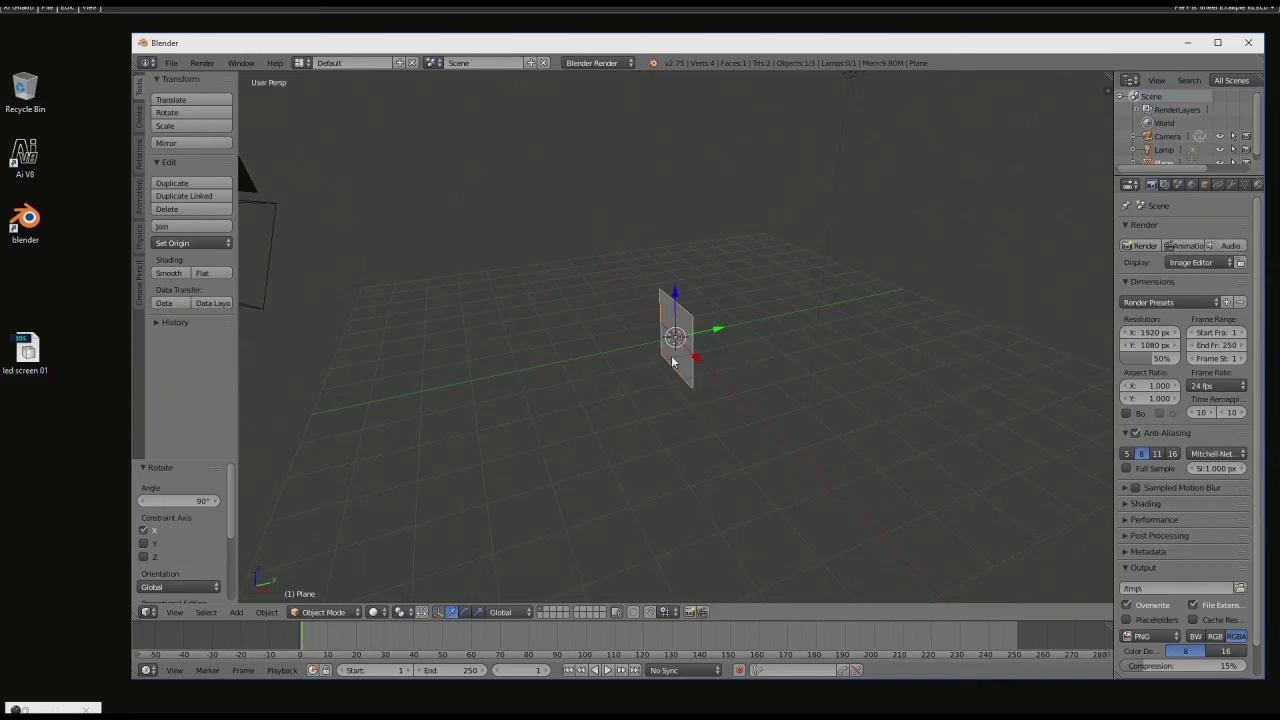
{"action": "scroll", "coordinate": [669, 358], "scroll_direction": "up", "scroll_amount": 4}
{"action": "scroll", "coordinate": [667, 357], "scroll_direction": "down", "scroll_amount": 2}
{"action": "scroll", "coordinate": [666, 357], "scroll_direction": "up", "scroll_amount": 4}
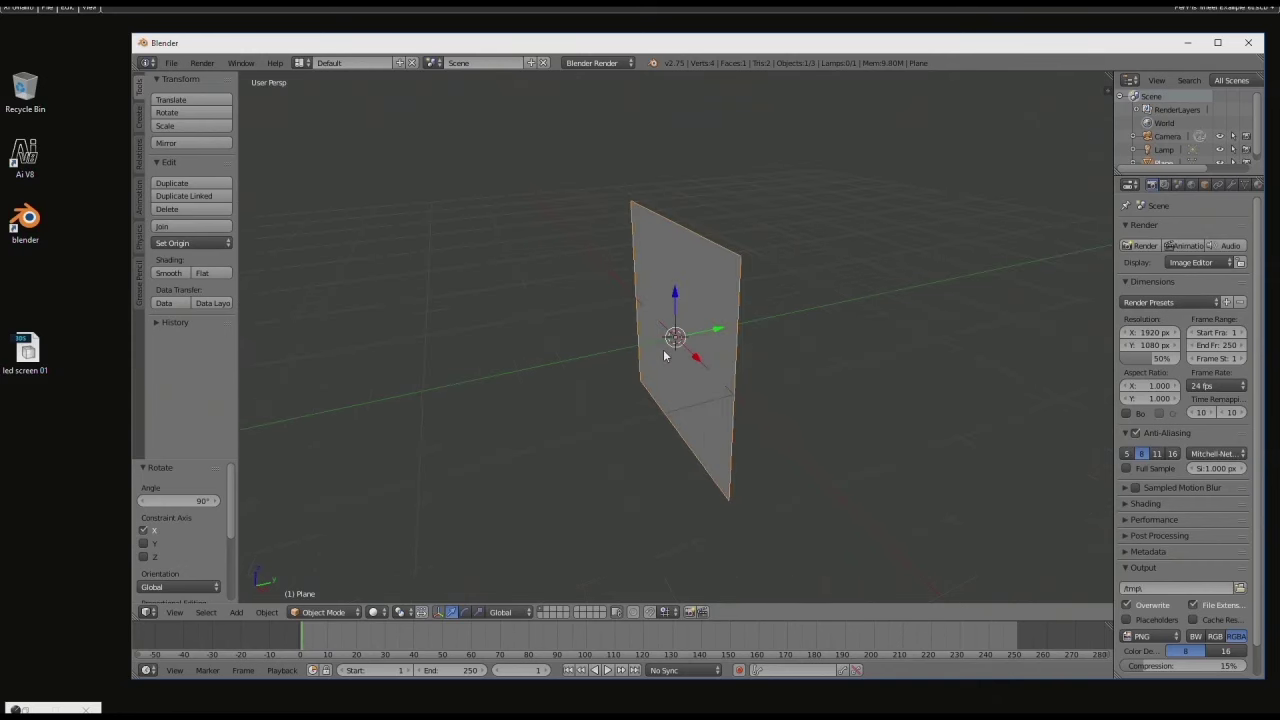
{"action": "scroll", "coordinate": [660, 356], "scroll_direction": "down", "scroll_amount": 5}
{"action": "scroll", "coordinate": [658, 355], "scroll_direction": "up", "scroll_amount": 6}
{"action": "scroll", "coordinate": [655, 354], "scroll_direction": "down", "scroll_amount": 4}
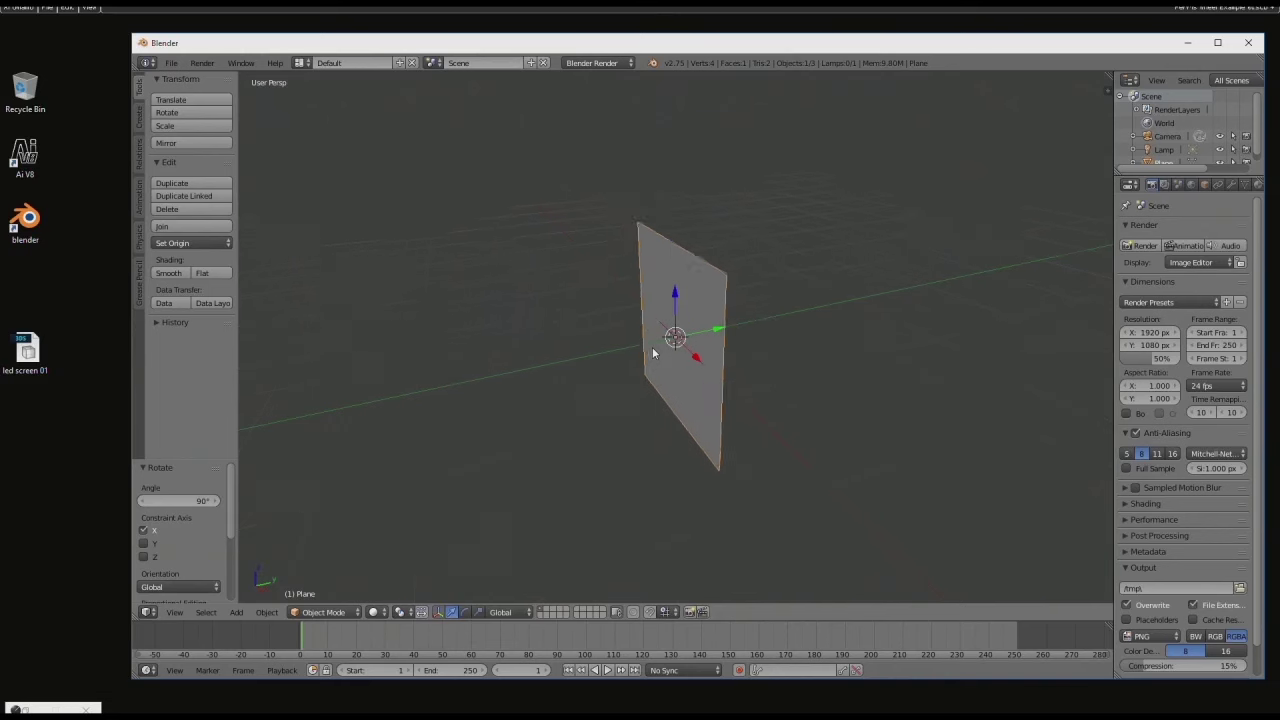
{"action": "scroll", "coordinate": [652, 353], "scroll_direction": "up", "scroll_amount": 2}
{"action": "middle_click_drag", "start_coordinate": [675, 340], "coordinate": [725, 352]}
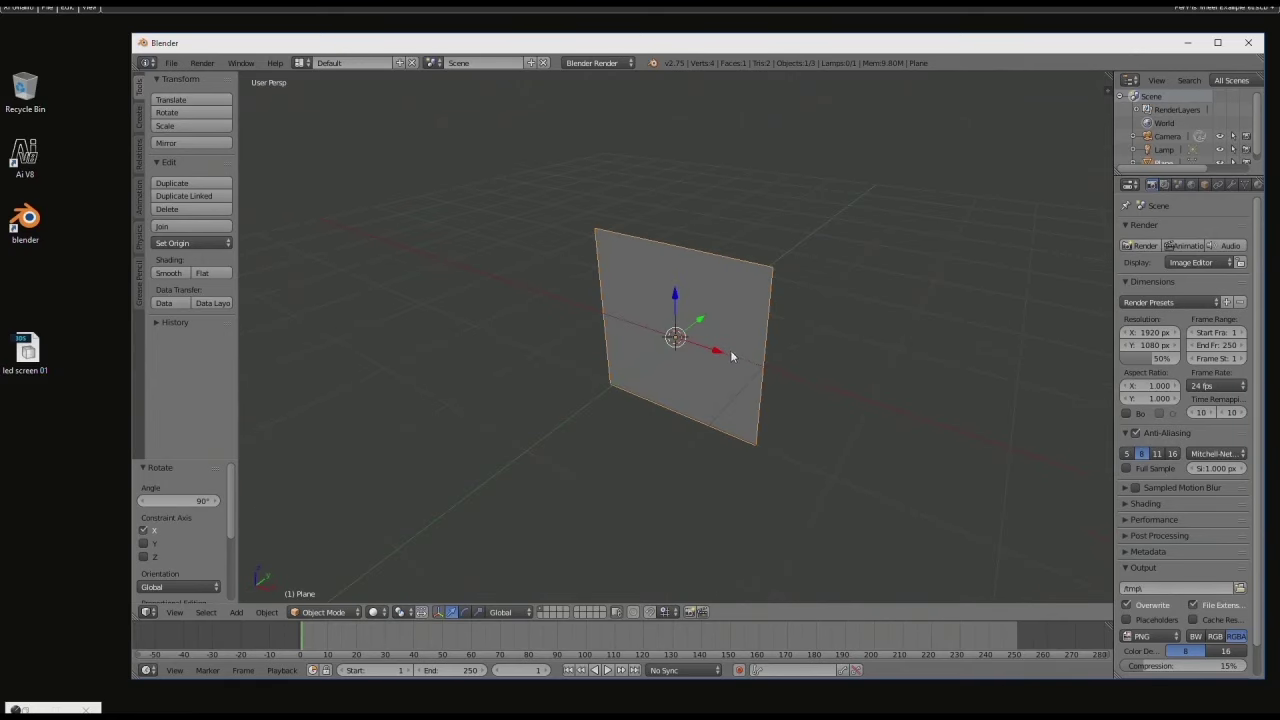
{"action": "middle_click_drag", "start_coordinate": [817, 383], "coordinate": [676, 363]}
{"action": "scroll", "coordinate": [742, 354], "scroll_direction": "down", "scroll_amount": 5}
{"action": "scroll", "coordinate": [677, 380], "scroll_direction": "up", "scroll_amount": 2}
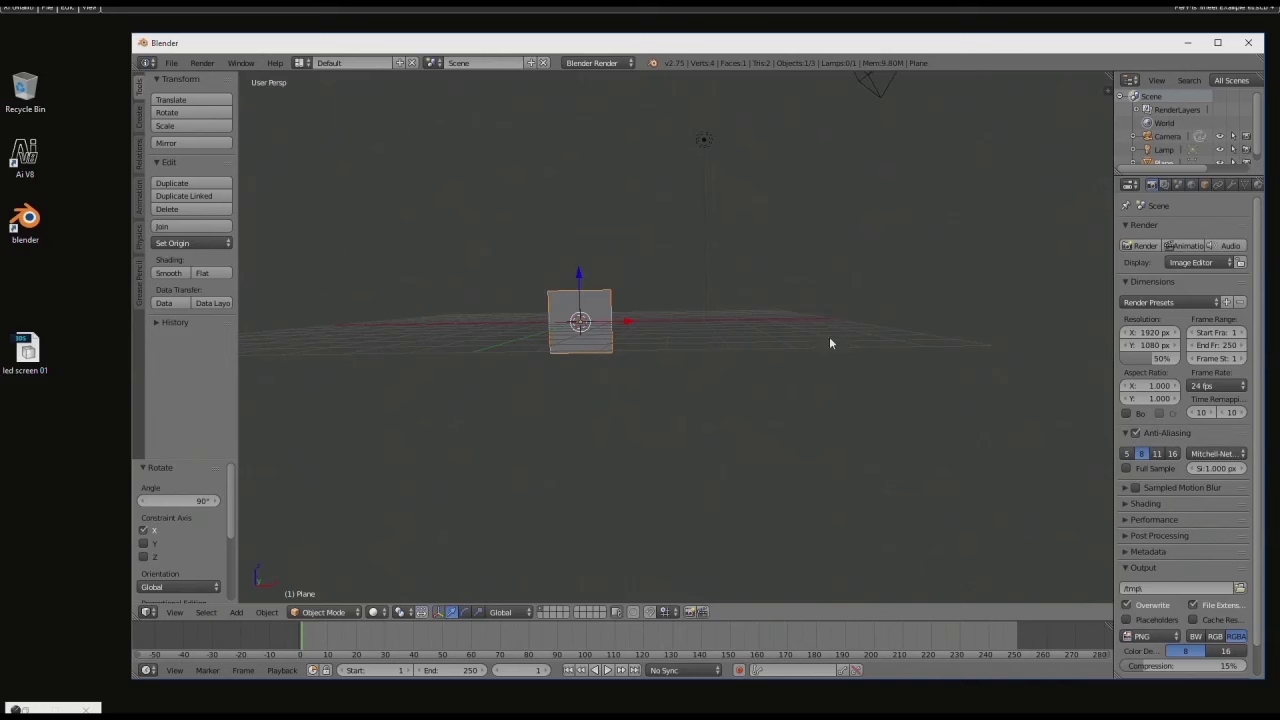
Step: Add an Array modifier to the plane and set its count to 5
{"action": "left_click", "coordinate": [1232, 186]}
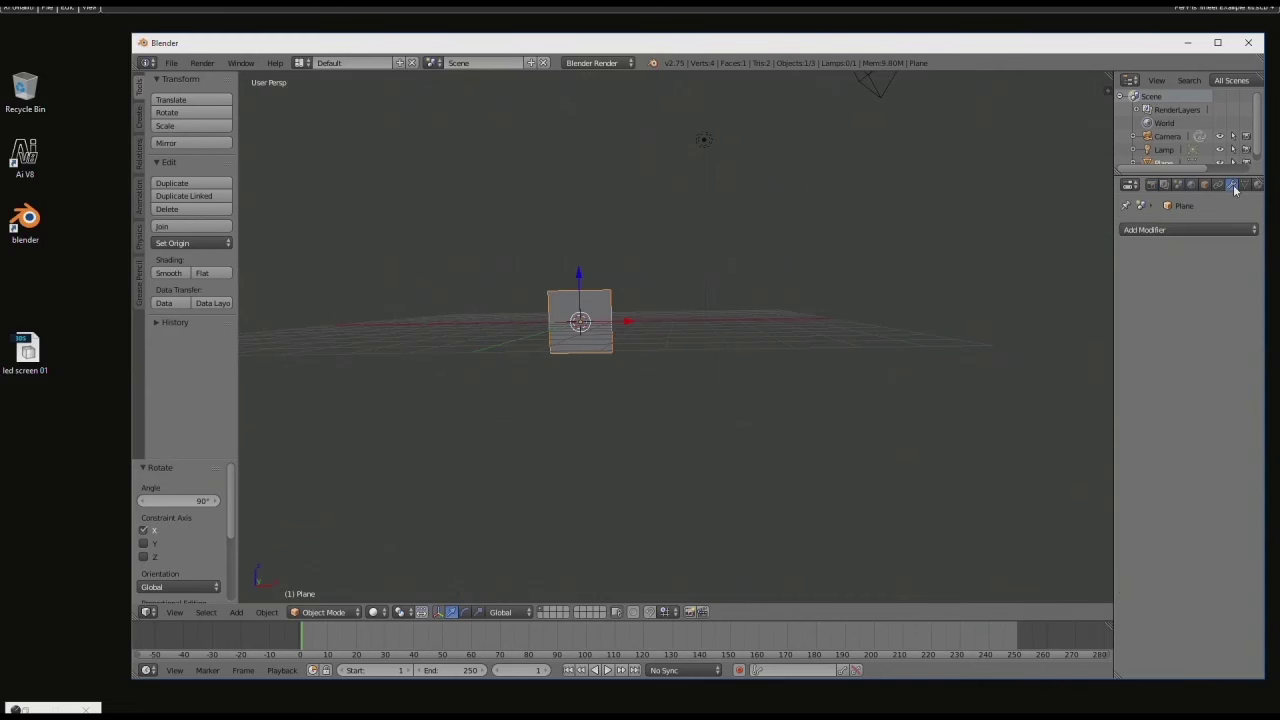
{"action": "left_click", "coordinate": [1164, 229]}
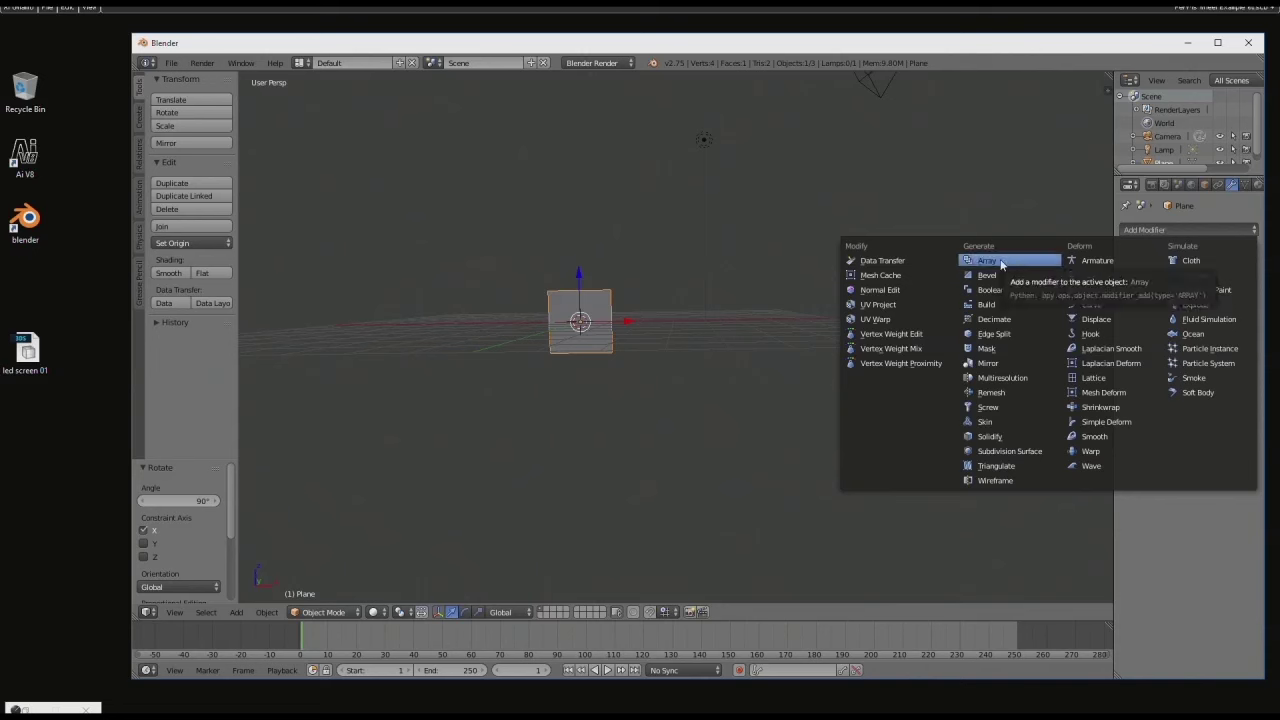
{"action": "left_click", "coordinate": [1001, 262]}
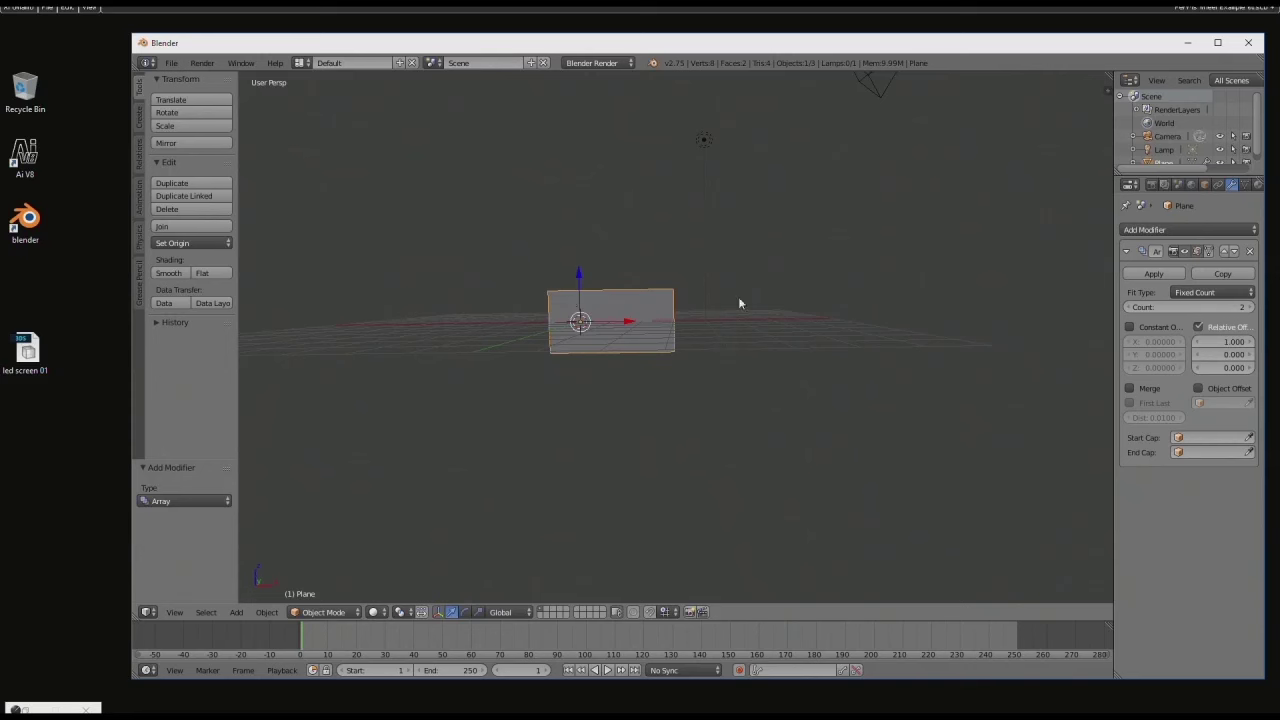
{"action": "left_click", "coordinate": [1249, 307]}
{"action": "left_click", "coordinate": [1249, 307]}
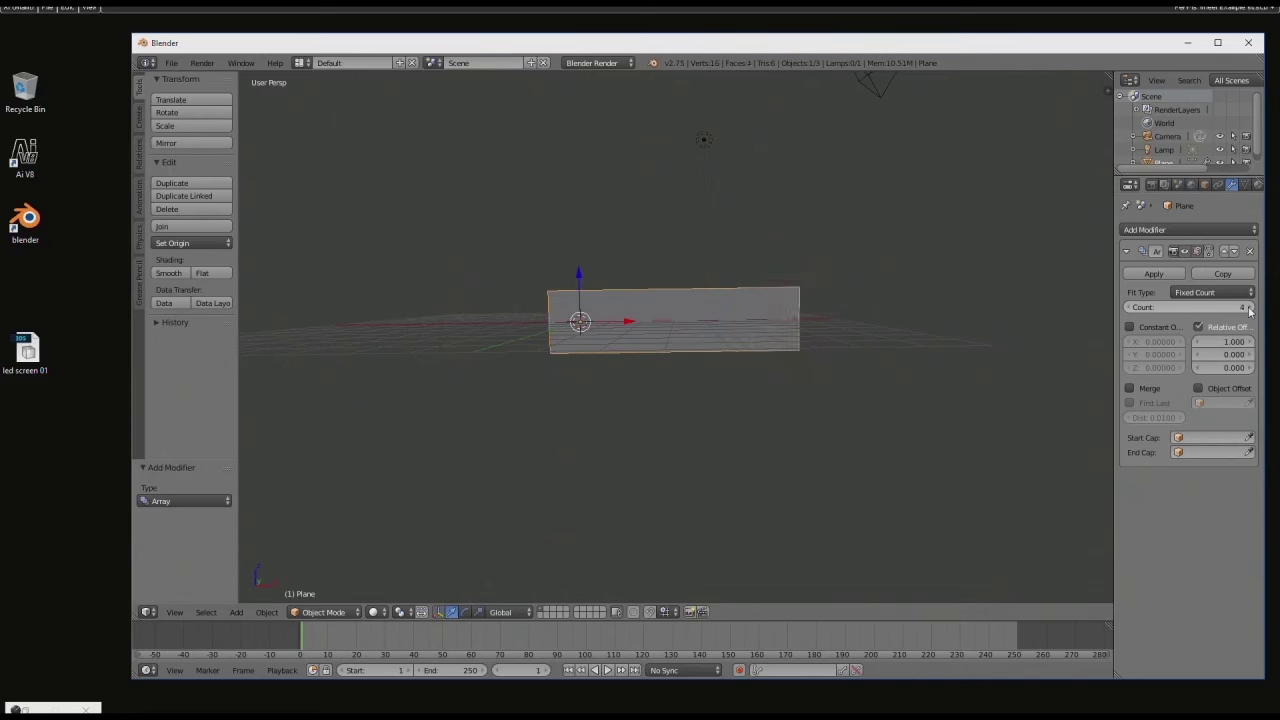
{"action": "left_click", "coordinate": [1249, 307]}
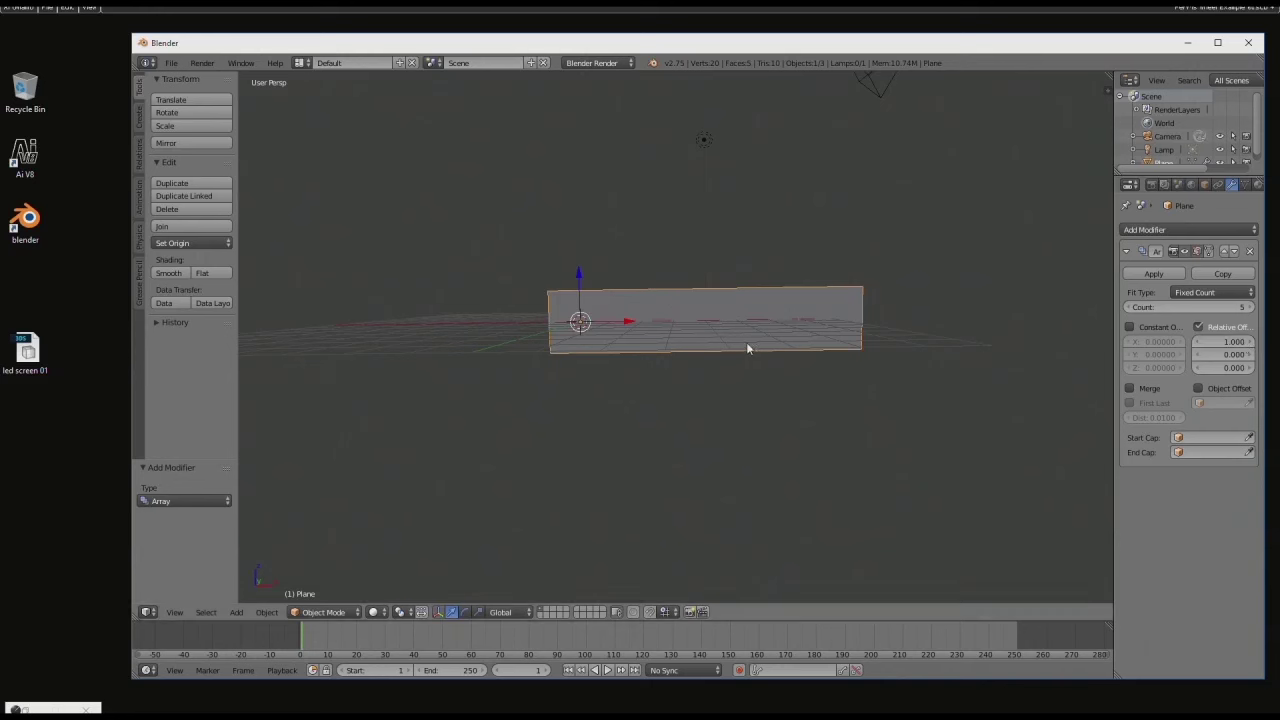
Step: Set the array's relative X offset to 1.3 to space the squares apart, and apply the modifier
{"action": "left_click", "coordinate": [1238, 341]}
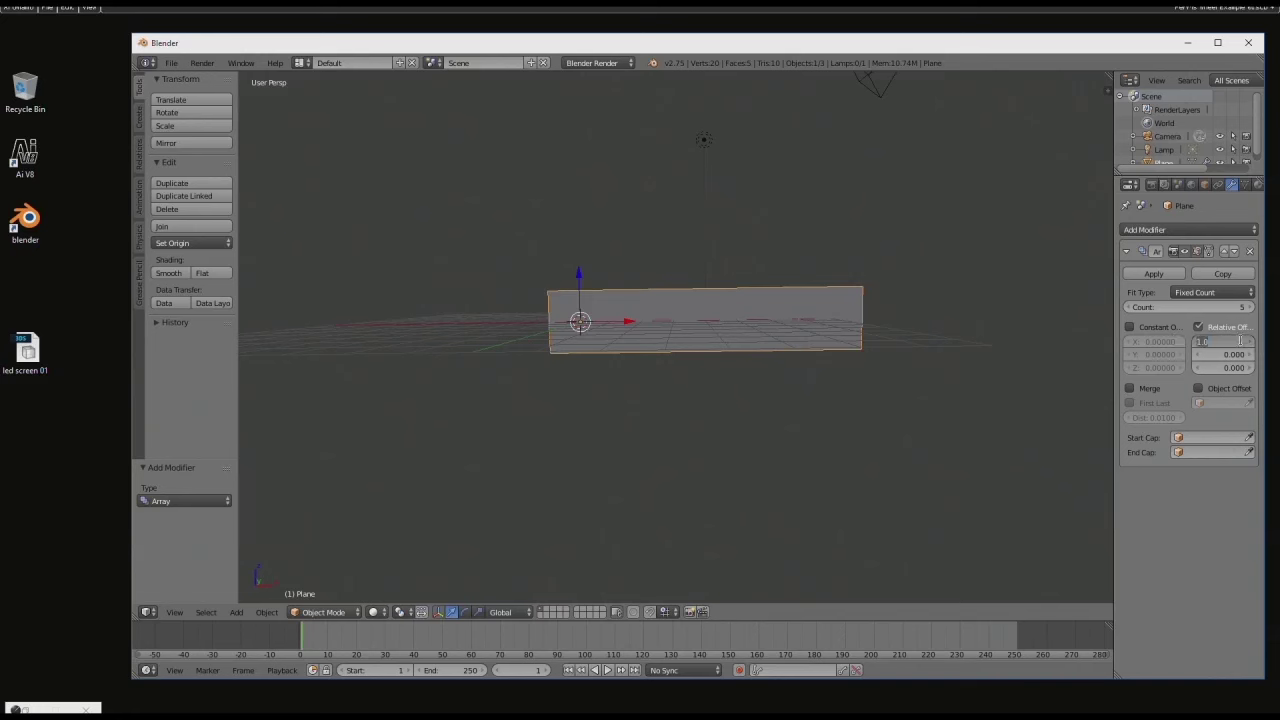
{"action": "type", "text": "1.3"}
{"action": "key", "text": "Return"}
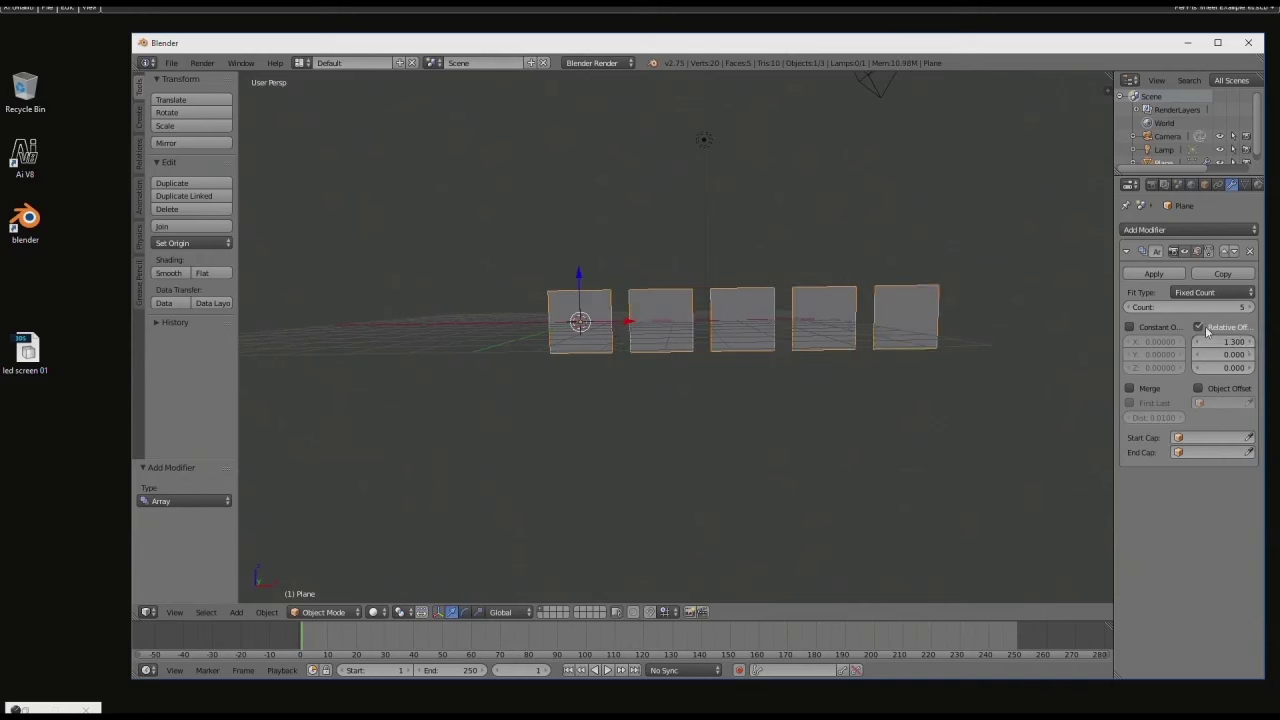
{"action": "left_click", "coordinate": [1144, 276]}
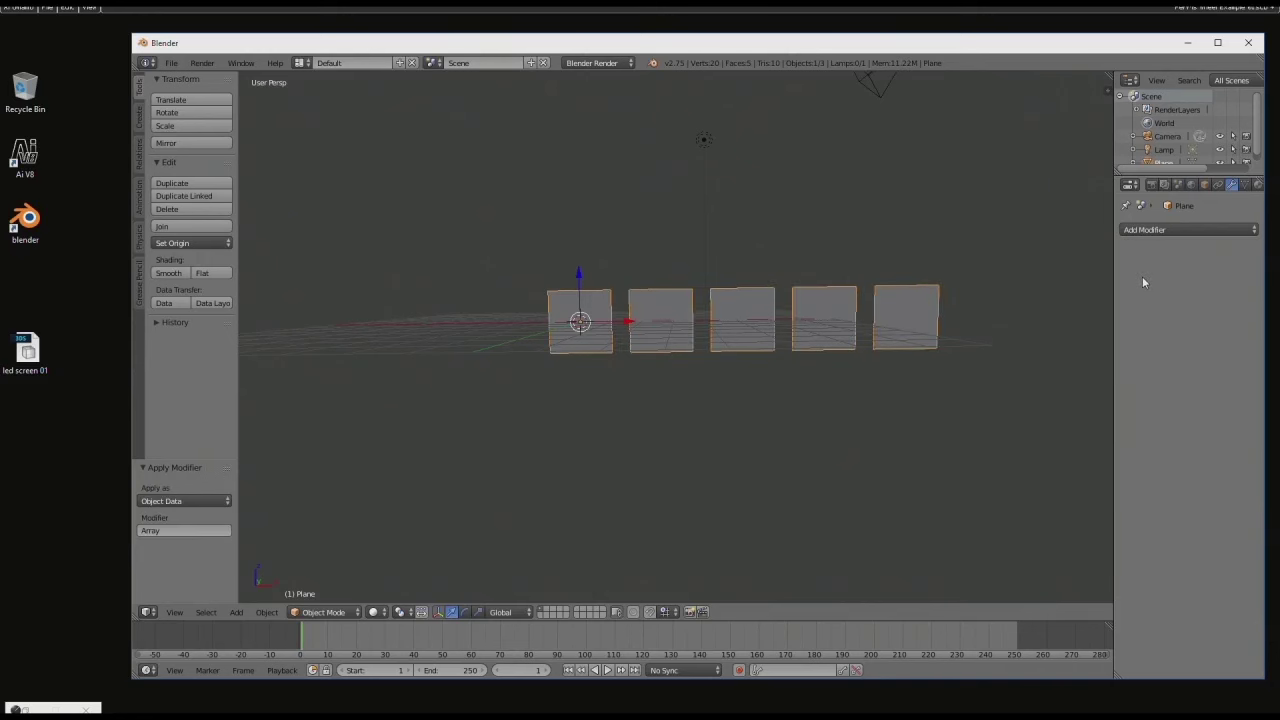
Step: Add a second Array modifier to the row of squares and set its relative X offset to 0
{"action": "left_click", "coordinate": [1162, 230]}
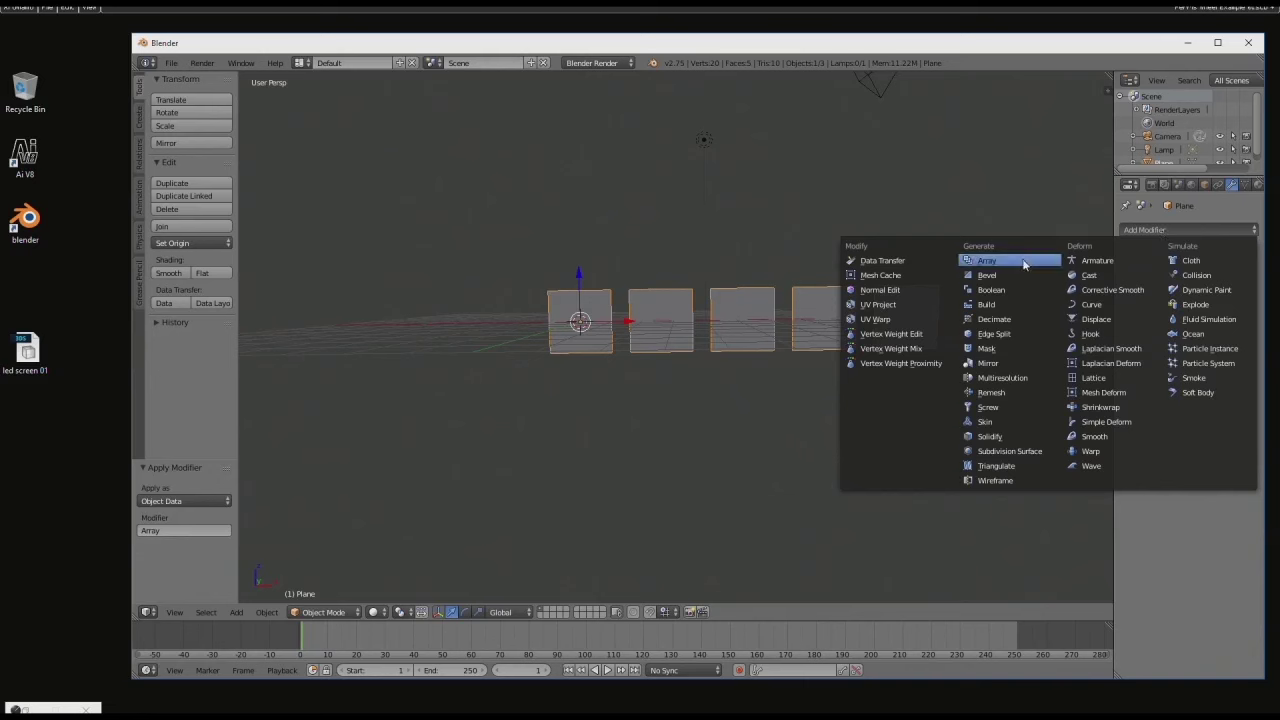
{"action": "left_click", "coordinate": [992, 260]}
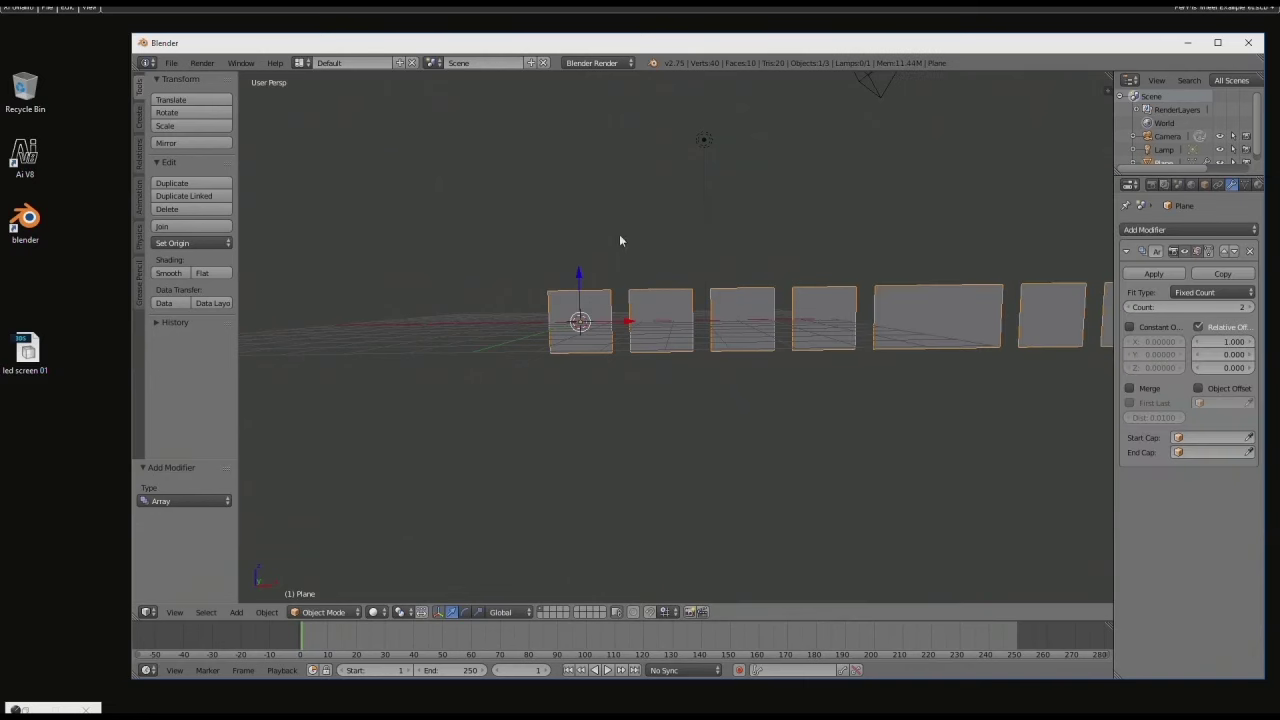
{"action": "left_click", "coordinate": [1233, 342]}
{"action": "type", "text": "0"}
{"action": "key", "text": "Return"}
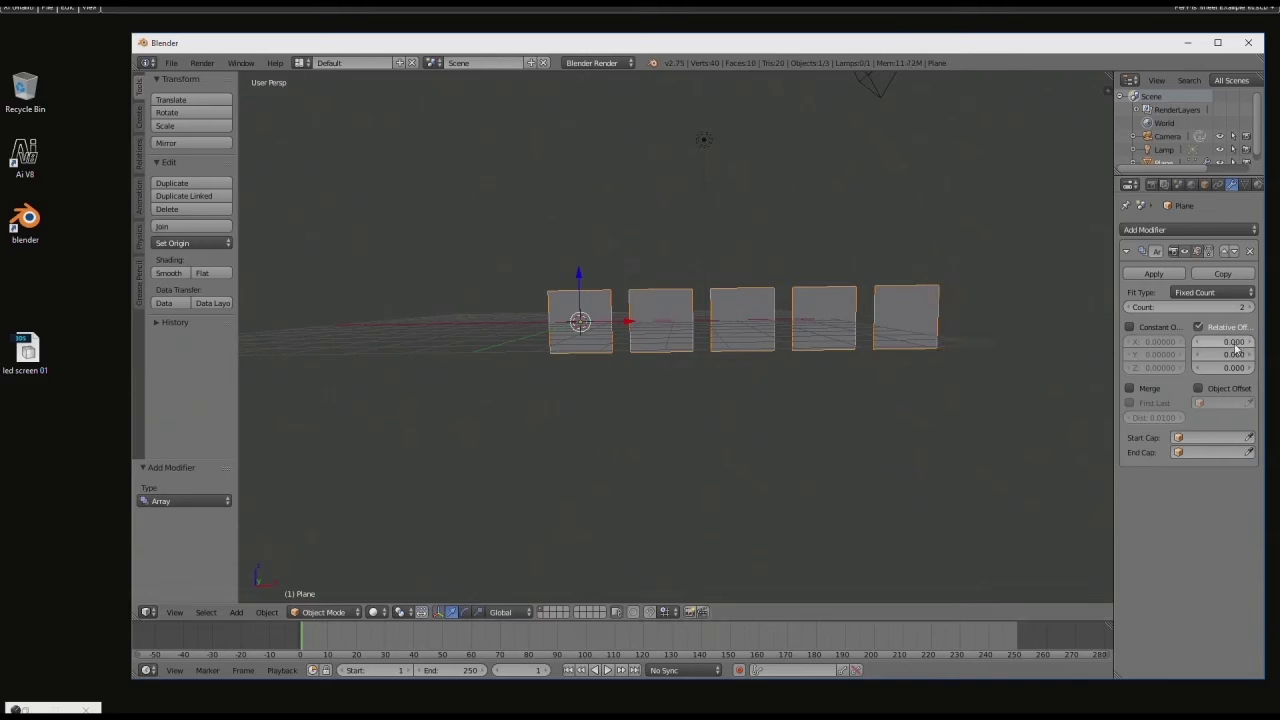
Step: Stack the row vertically with a relative Y offset of 1.3 and a count of 3, and apply the array
{"action": "left_click", "coordinate": [1220, 355]}
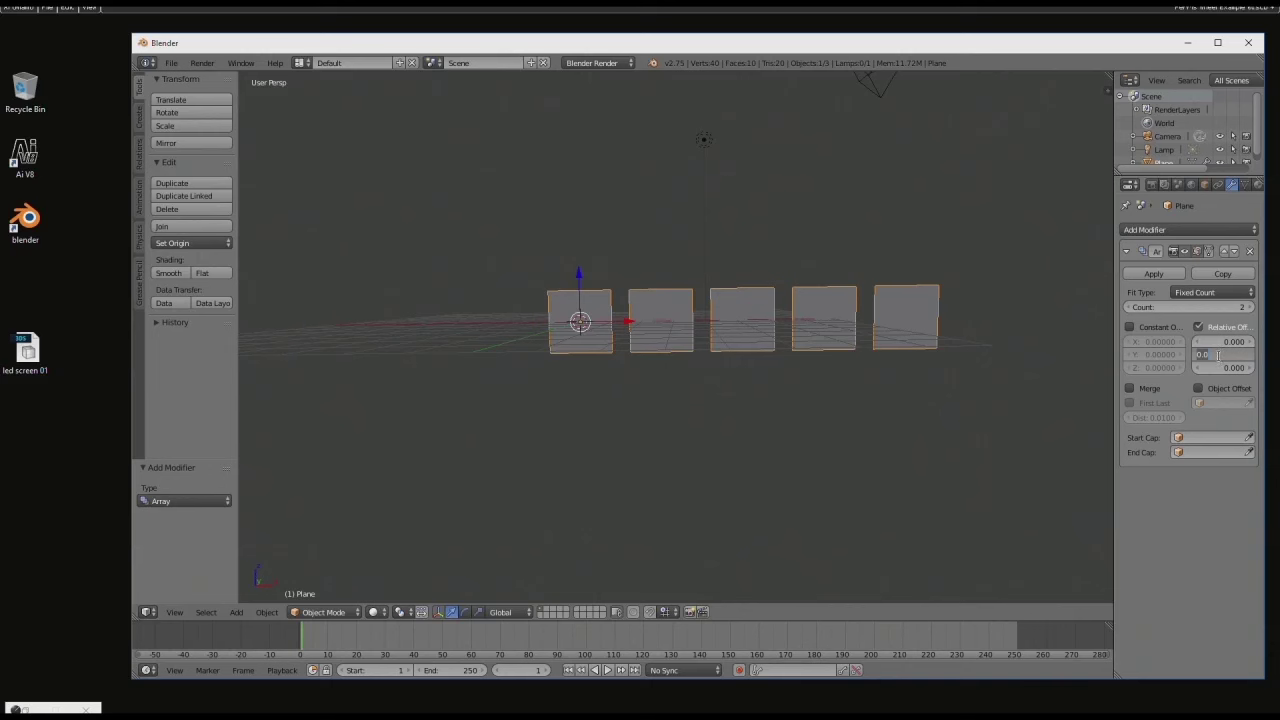
{"action": "type", "text": "1.3"}
{"action": "key", "text": "Return"}
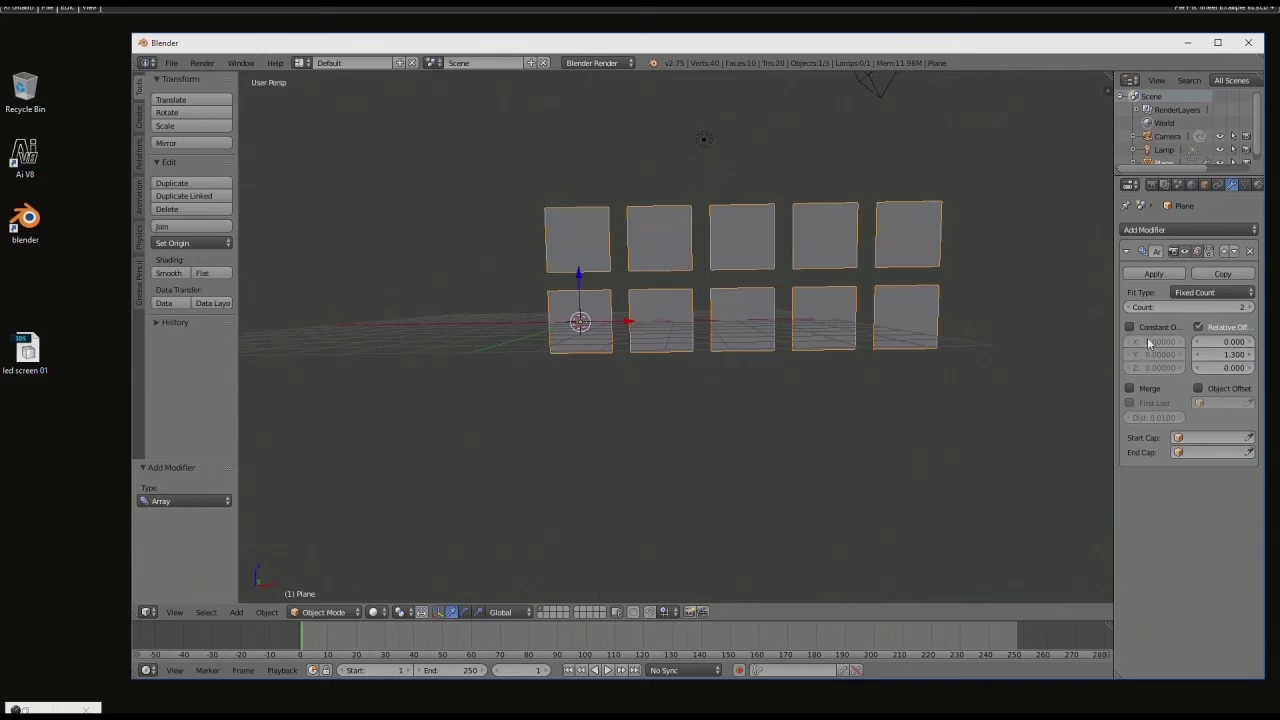
{"action": "left_click", "coordinate": [1248, 307]}
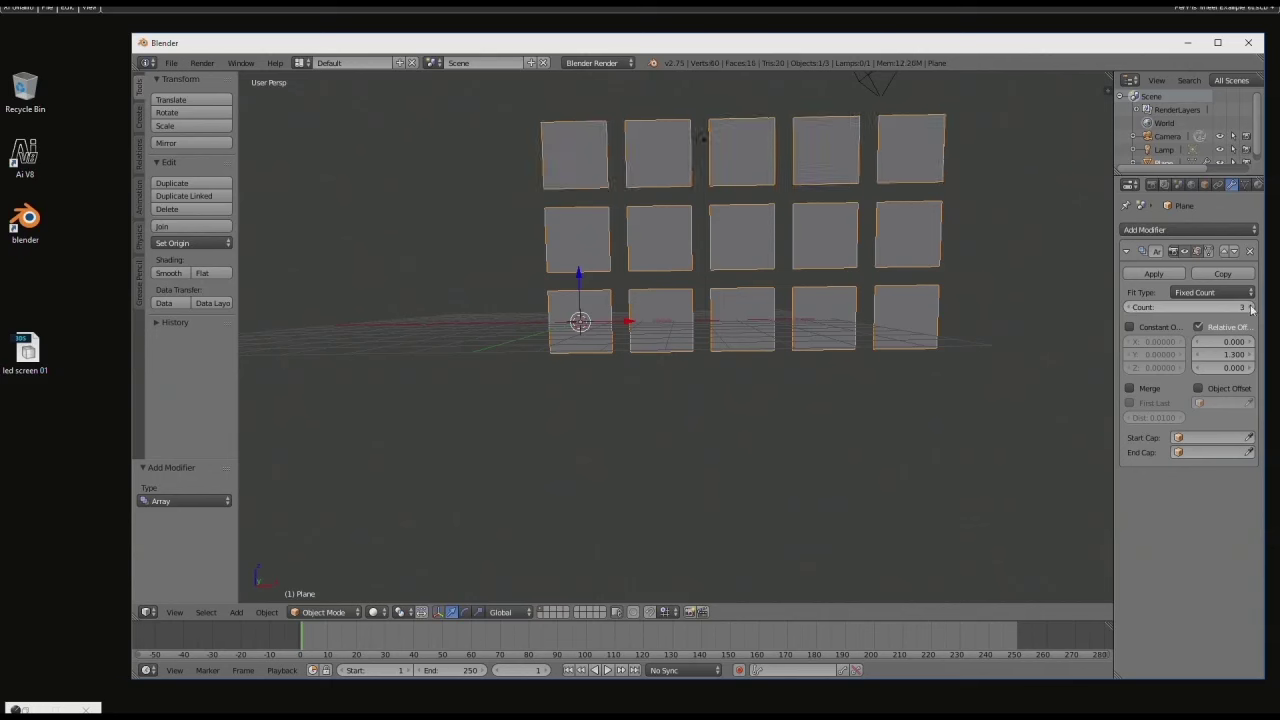
{"action": "left_click", "coordinate": [1155, 274]}
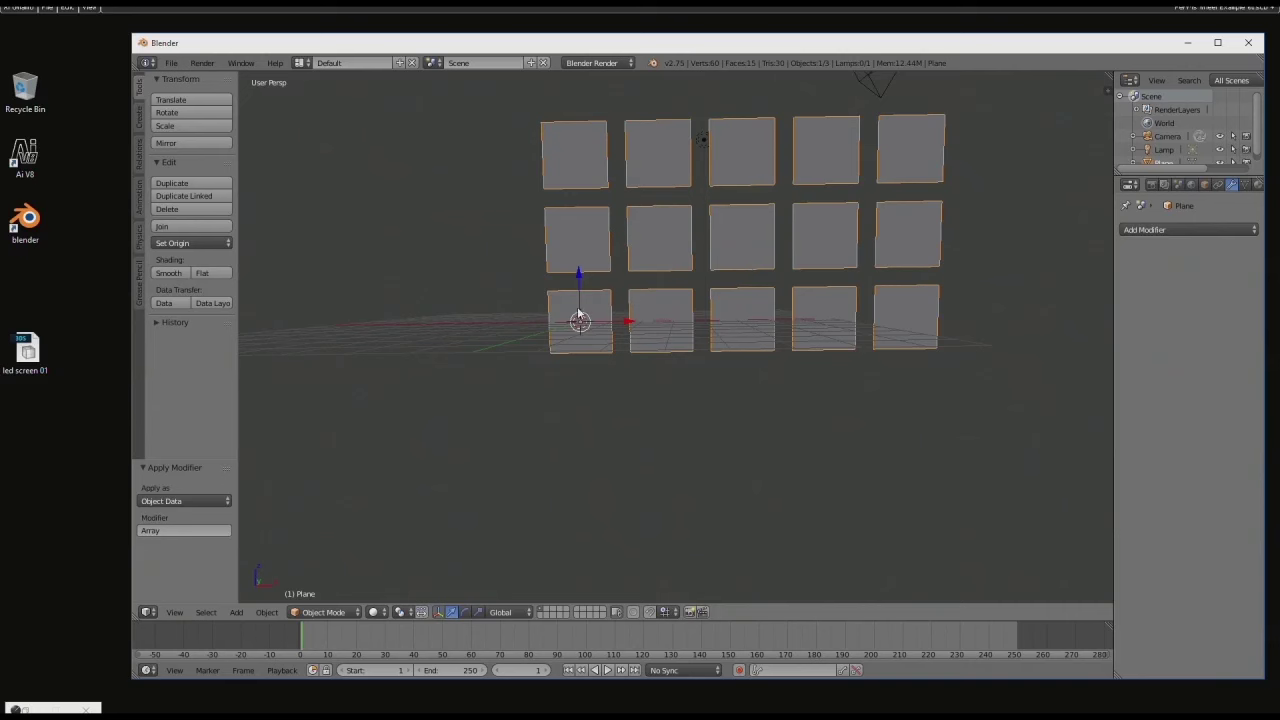
Step: Switch the 3D view to the front view in orthographic projection
{"action": "left_click", "coordinate": [174, 612]}
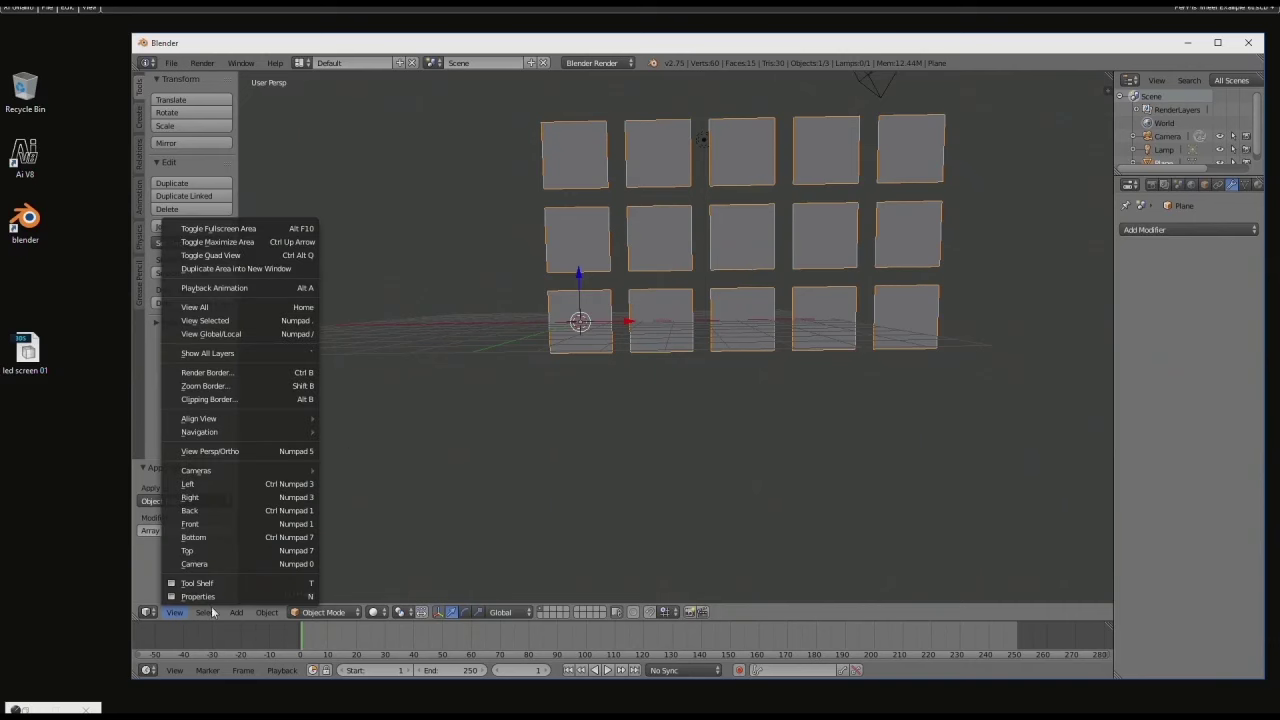
{"action": "left_click", "coordinate": [177, 609]}
{"action": "left_click", "coordinate": [174, 613]}
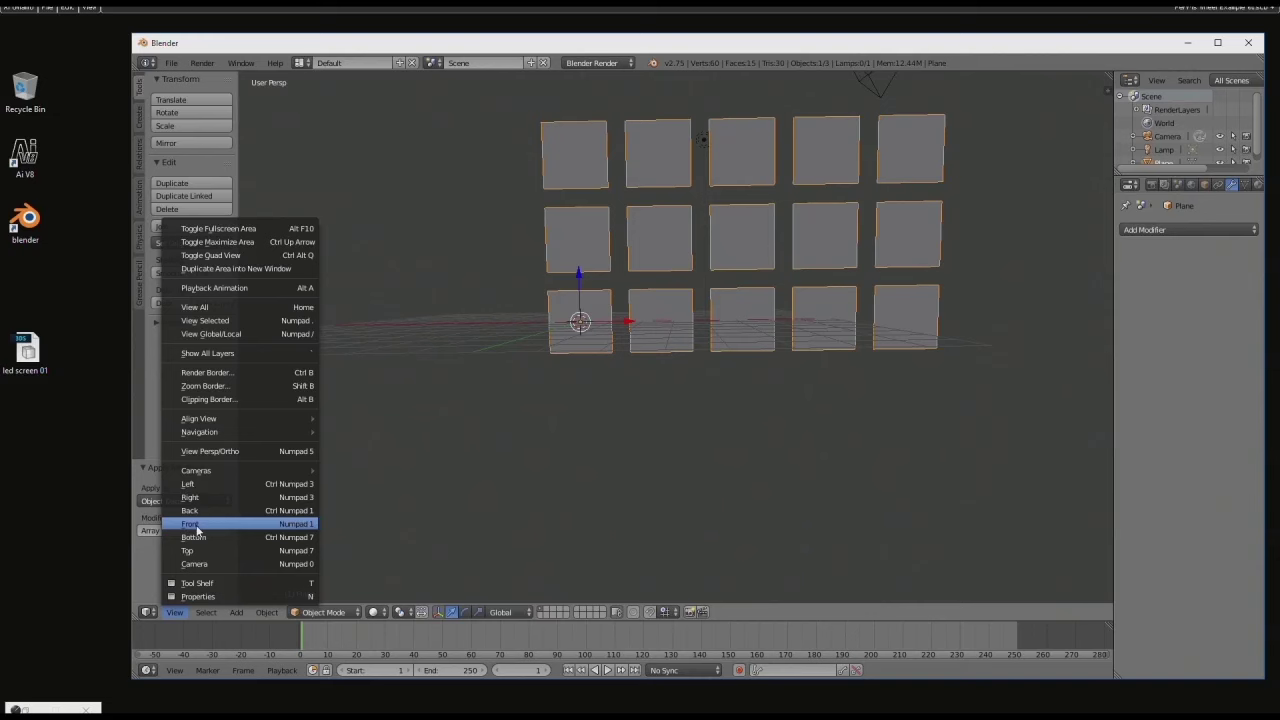
{"action": "left_click", "coordinate": [188, 523]}
{"action": "left_click", "coordinate": [174, 612]}
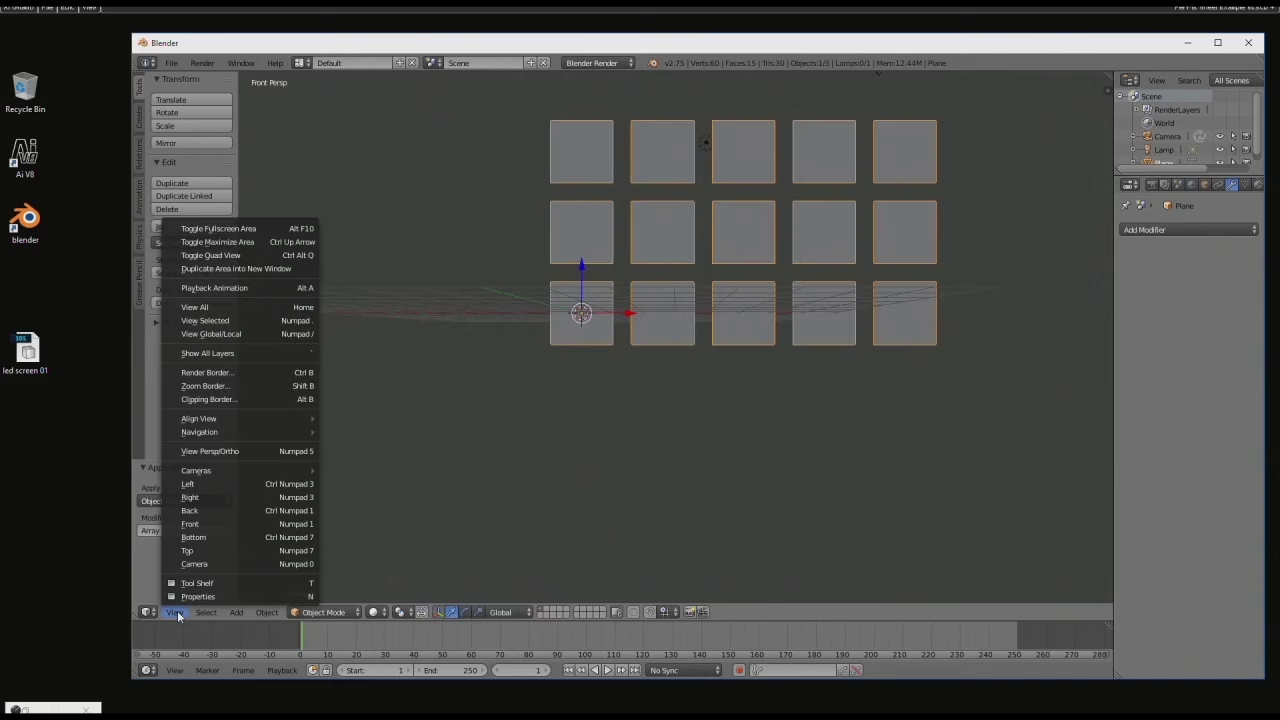
{"action": "left_click", "coordinate": [229, 452]}
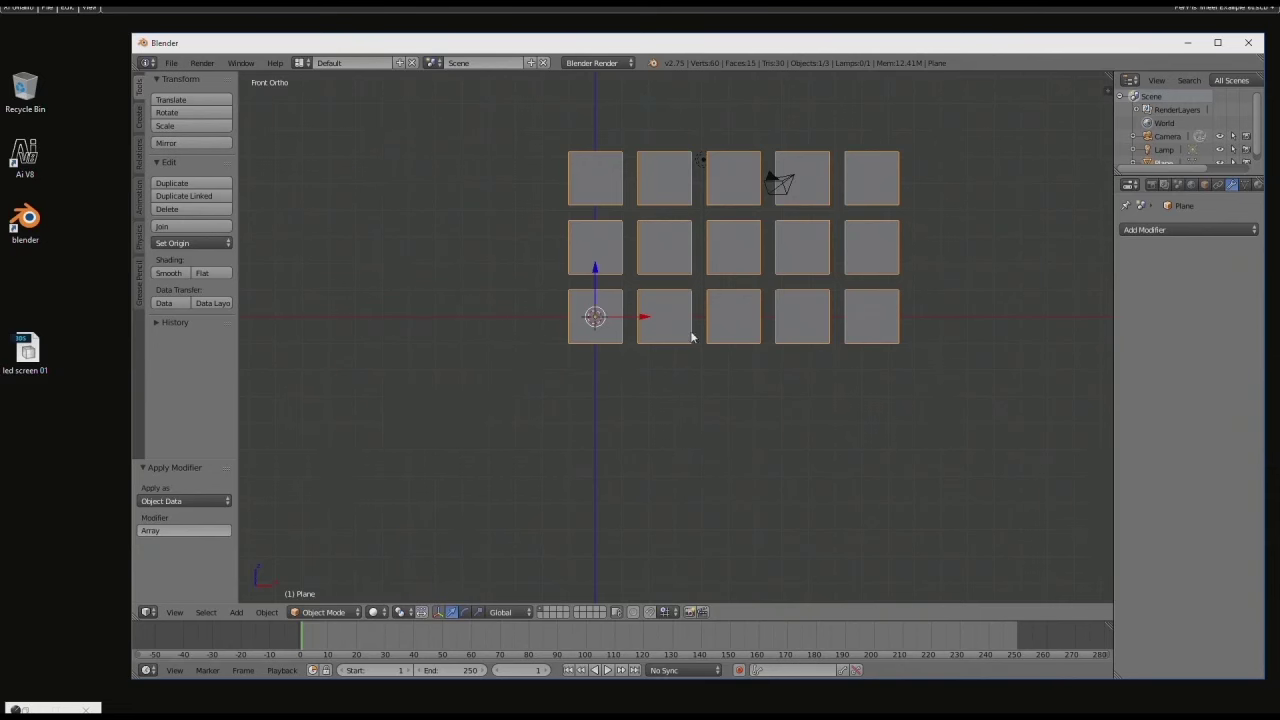
Step: Split the 3D view vertically into two side-by-side areas
{"action": "middle_click_drag", "start_coordinate": [689, 334], "coordinate": [499, 414], "text": "shift"}
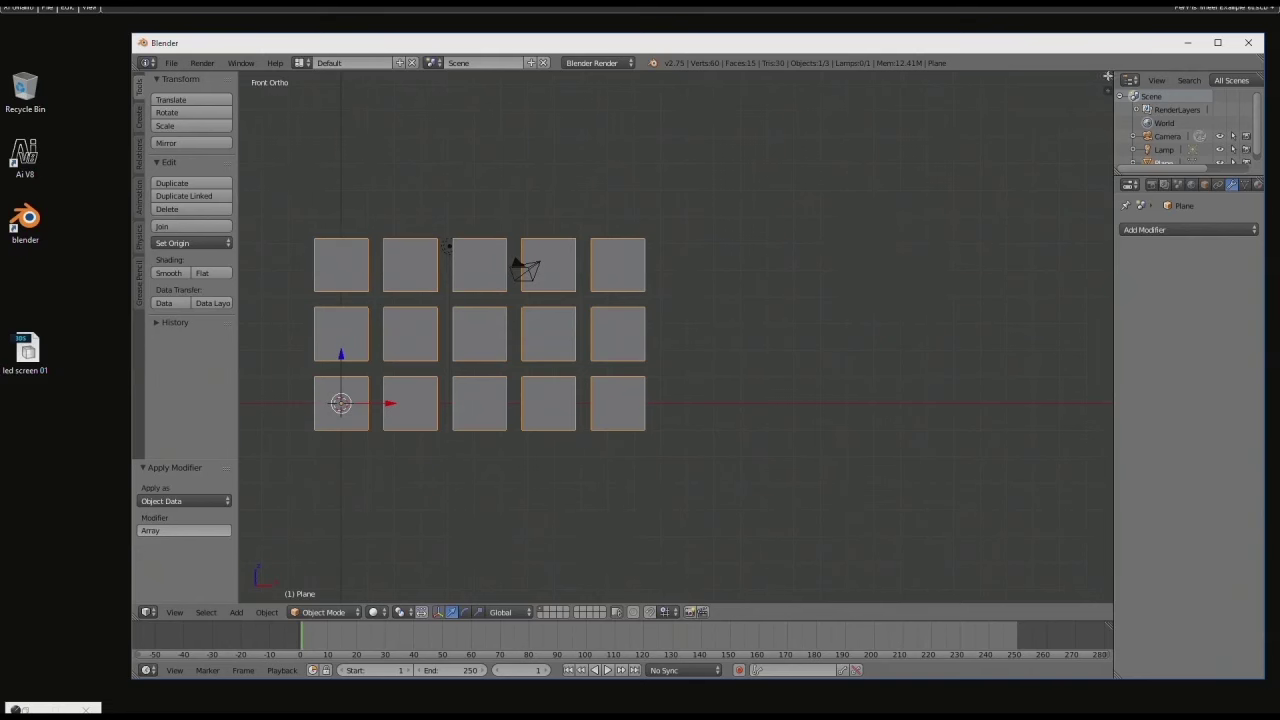
{"action": "left_click_drag", "start_coordinate": [1107, 76], "coordinate": [596, 118]}
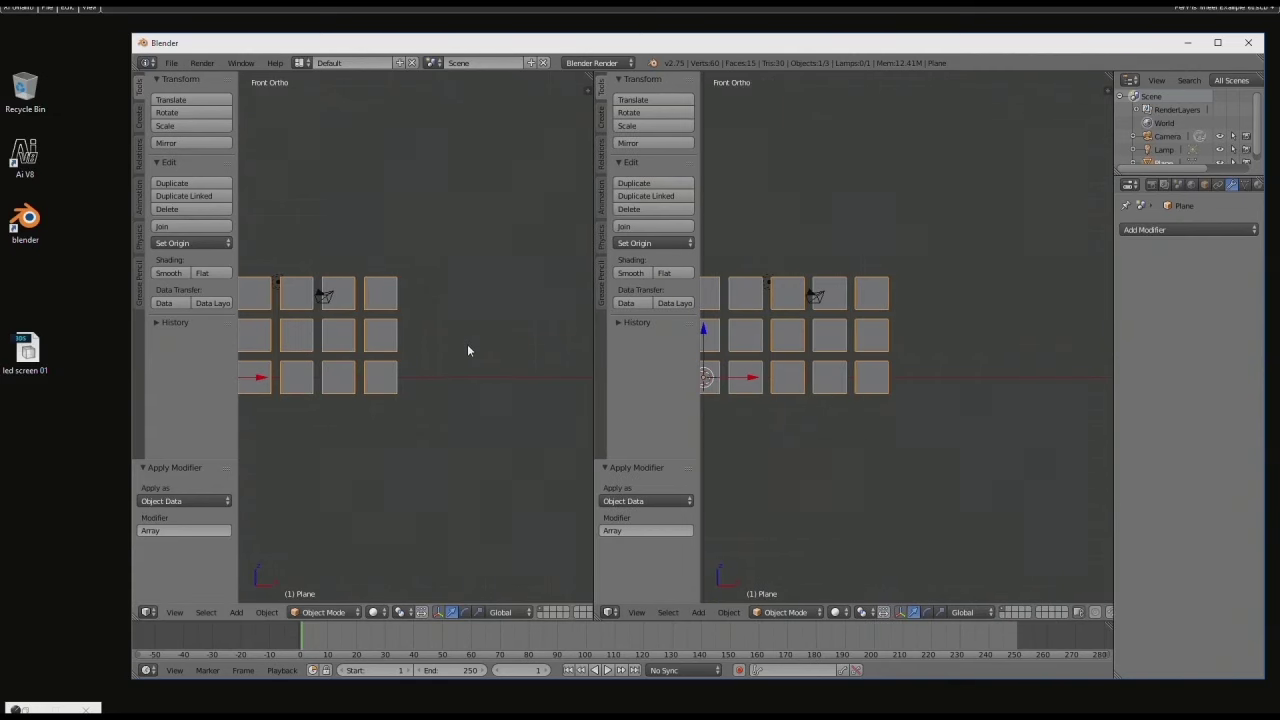
Step: Frame the whole panel grid in the first 3D view and change the second area to the UV/Image Editor
{"action": "middle_click_drag", "start_coordinate": [446, 355], "coordinate": [574, 360], "text": "shift"}
{"action": "scroll", "coordinate": [472, 363], "scroll_direction": "up", "scroll_amount": 2}
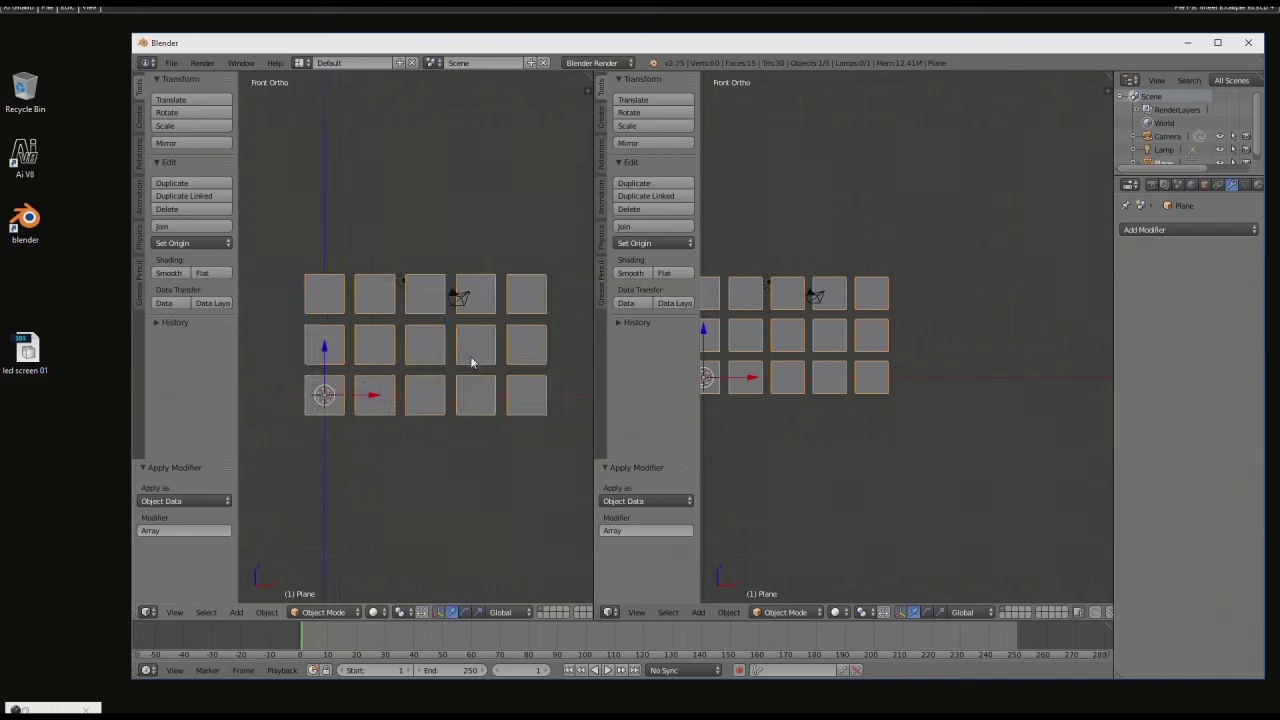
{"action": "middle_click_drag", "start_coordinate": [495, 368], "coordinate": [491, 368], "text": "shift"}
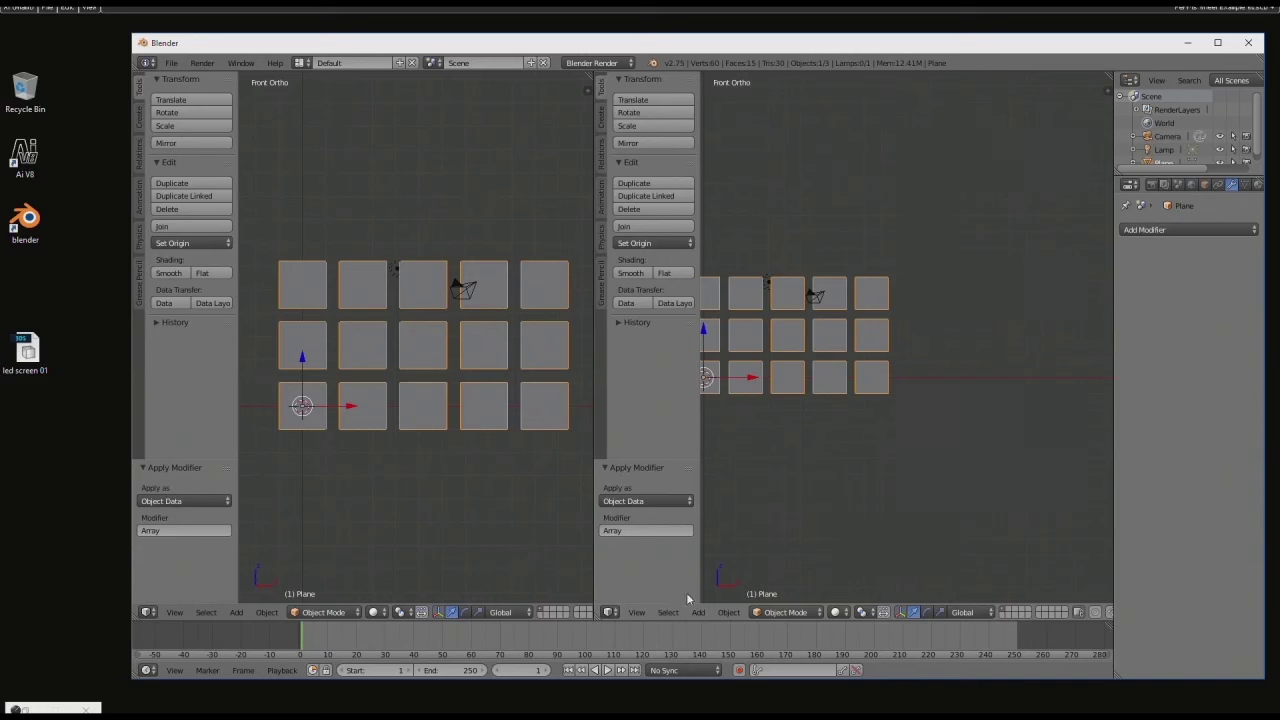
{"action": "left_click", "coordinate": [612, 614]}
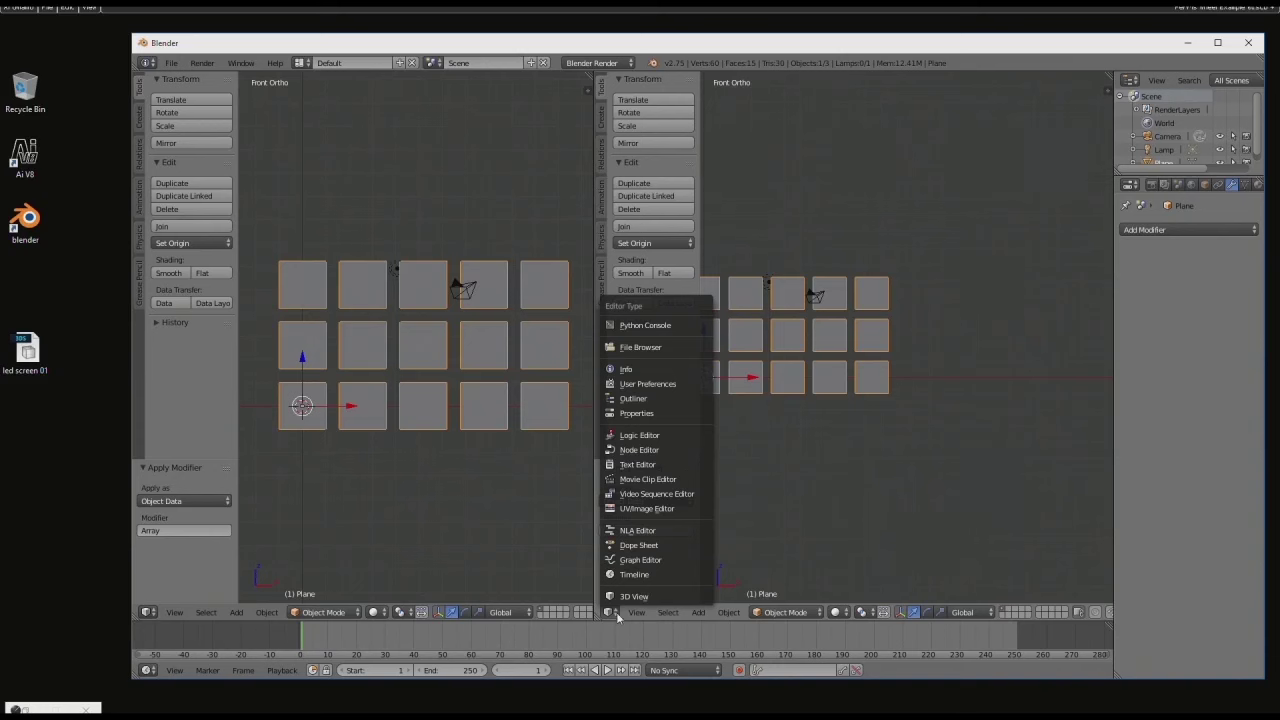
{"action": "left_click", "coordinate": [665, 510]}
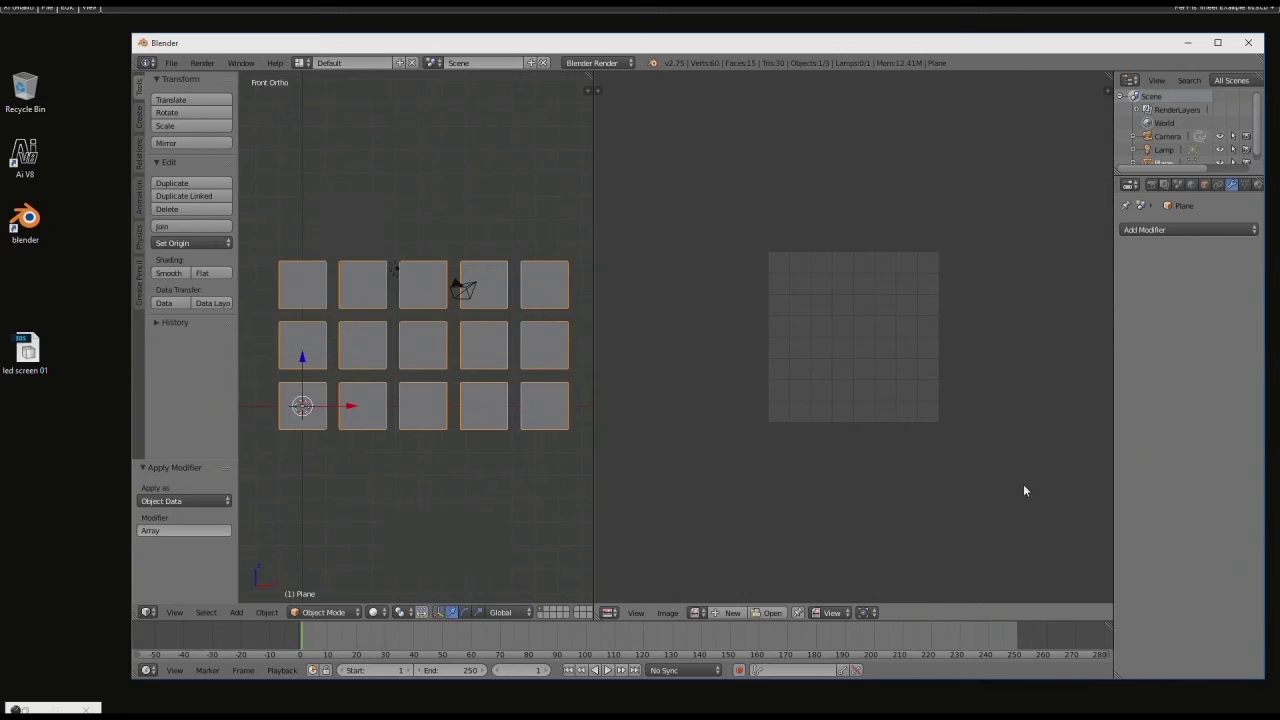
Step: Create a new blank image 1920 px wide and 1080 px high in the UV/Image Editor
{"action": "left_click", "coordinate": [733, 616]}
{"action": "left_click", "coordinate": [802, 574]}
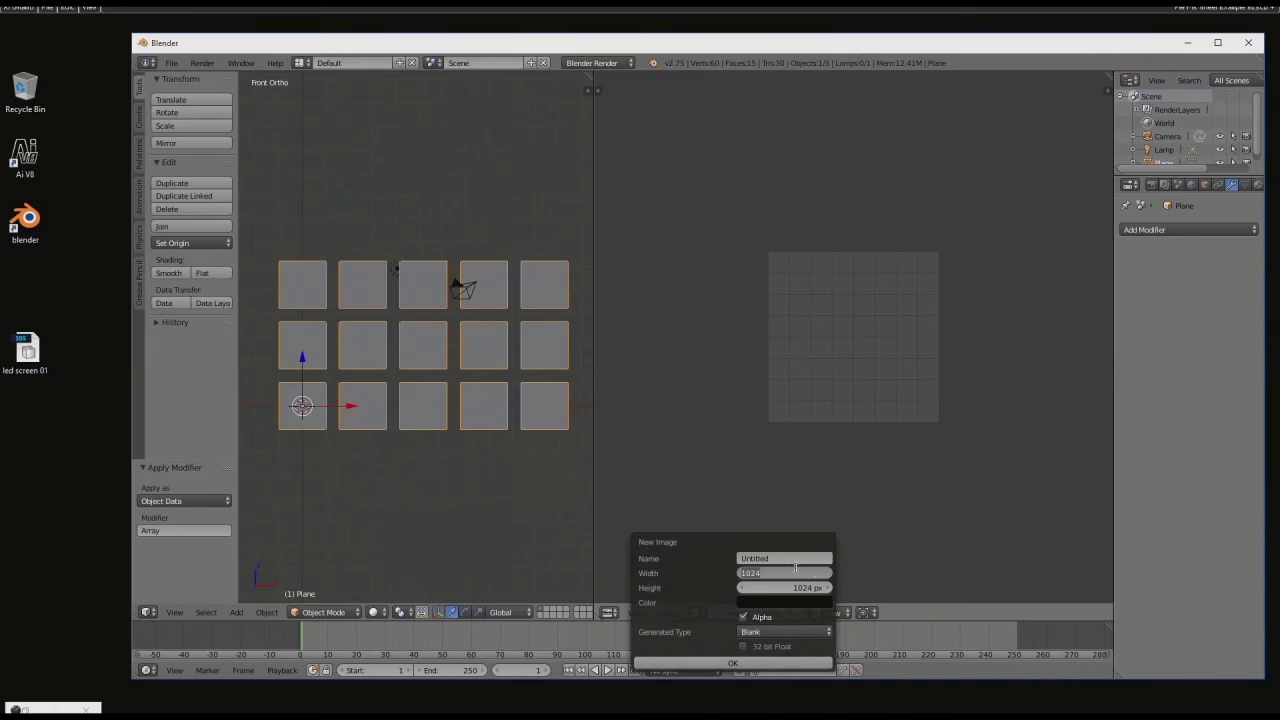
{"action": "type", "text": "192"}
{"action": "key", "text": "Tab"}
{"action": "type", "text": "10"}
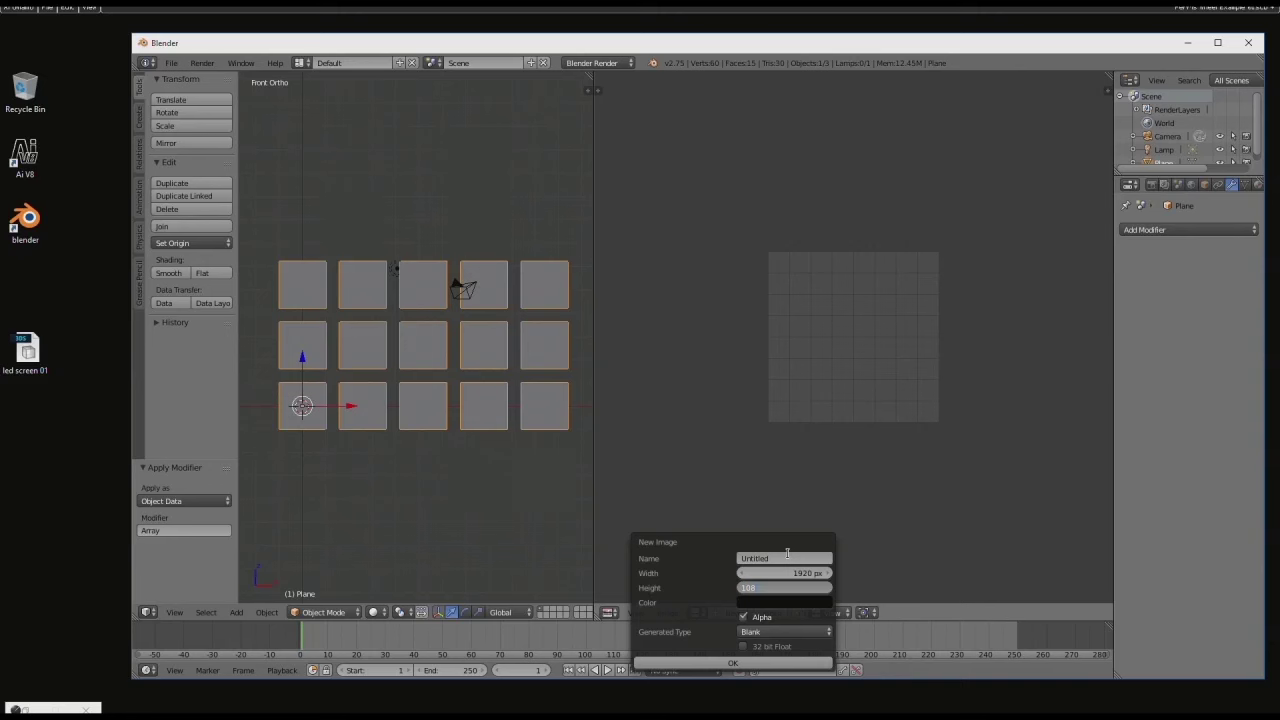
{"action": "key", "text": "Return"}
{"action": "left_click", "coordinate": [718, 665]}
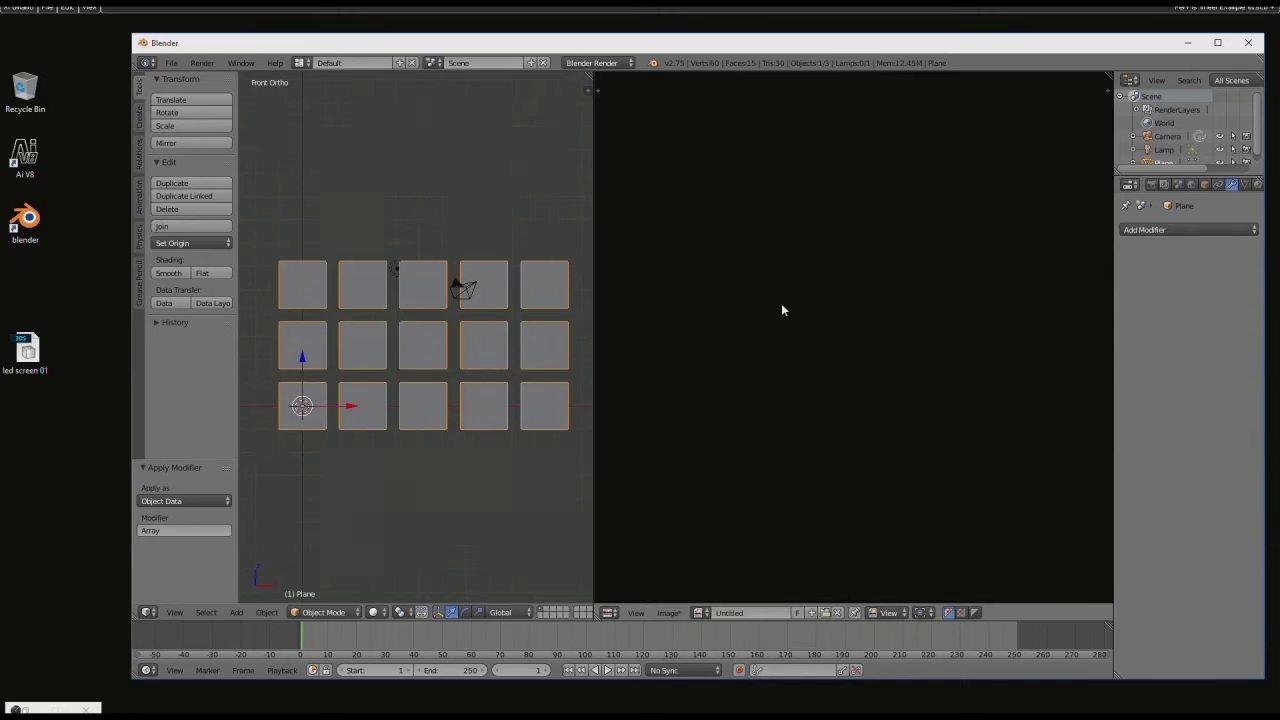
{"action": "scroll", "coordinate": [867, 295], "scroll_direction": "down", "scroll_amount": 4}
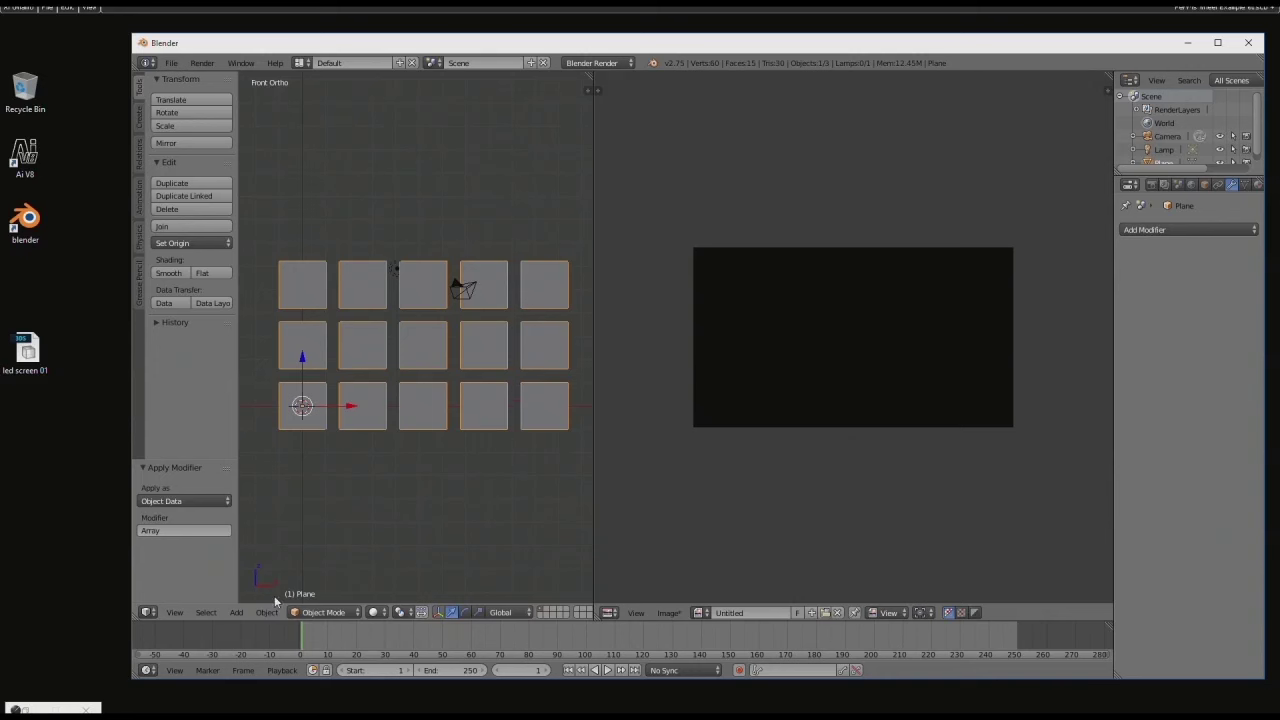
Step: Enter Edit Mode with face selection and unwrap all the panel faces with Project From View
{"action": "left_click", "coordinate": [338, 613]}
{"action": "left_click", "coordinate": [330, 583]}
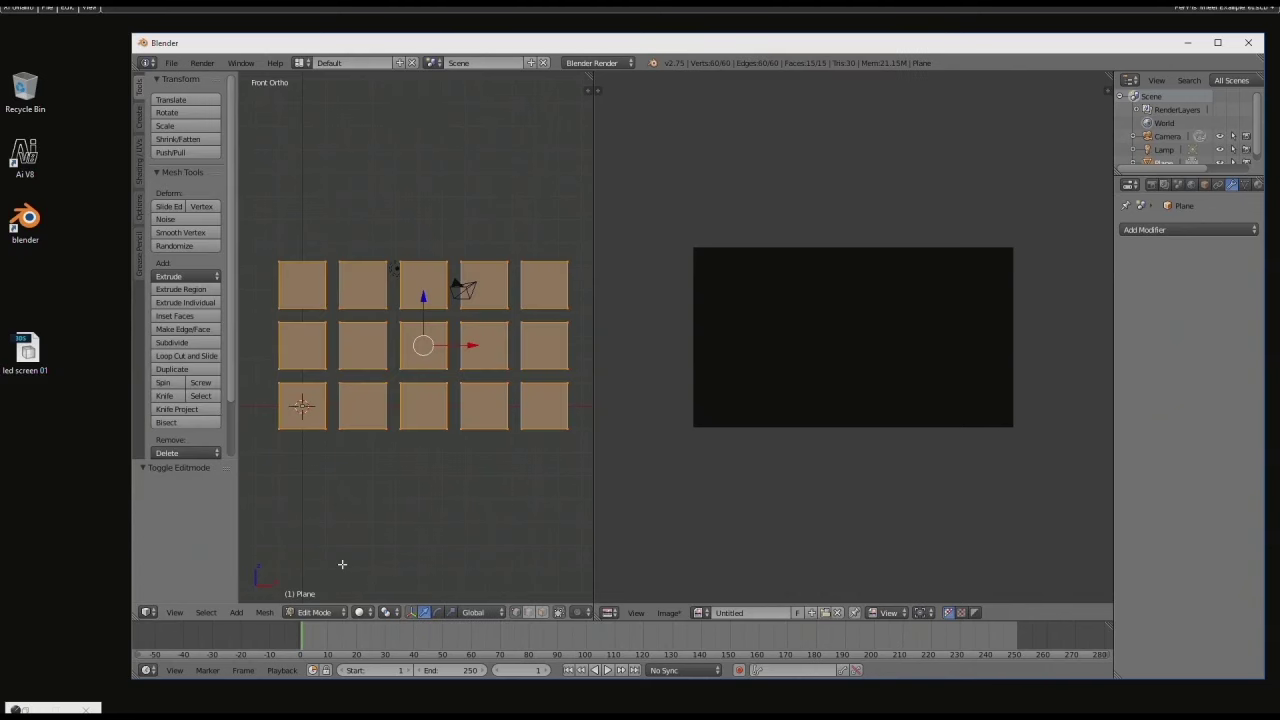
{"action": "left_click", "coordinate": [541, 612]}
{"action": "key", "text": "u"}
{"action": "key", "text": "u"}
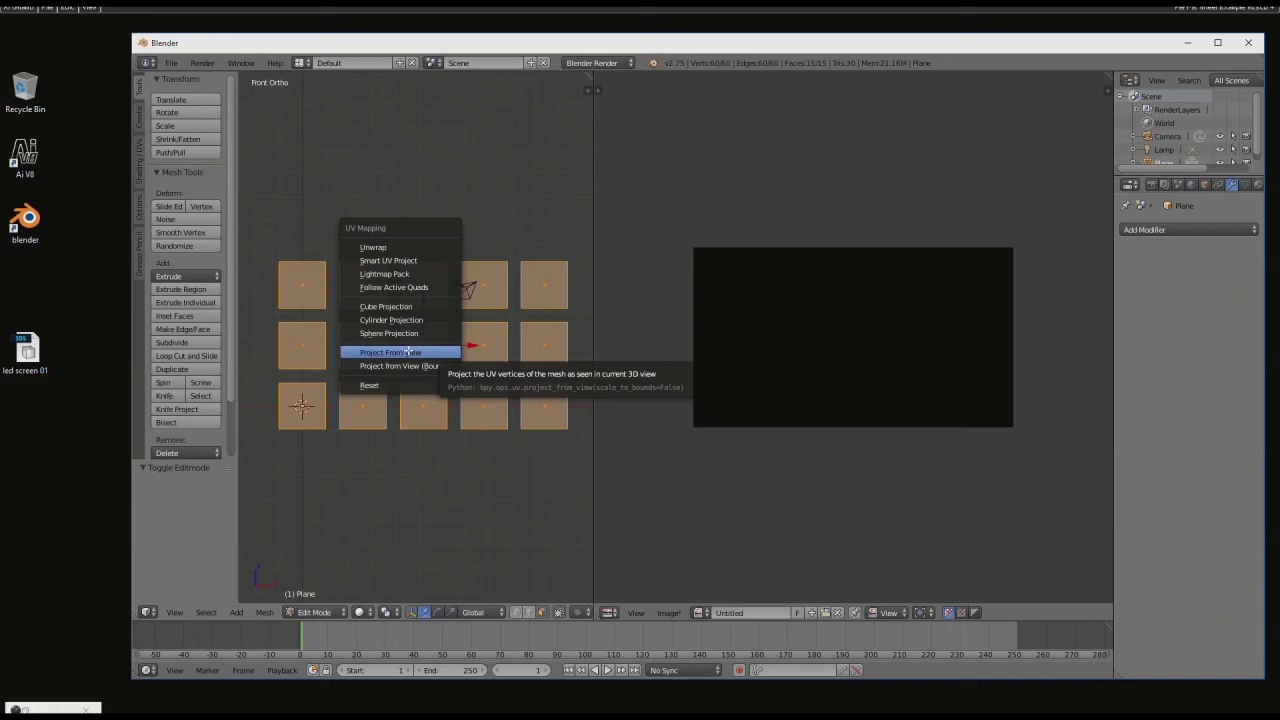
{"action": "left_click", "coordinate": [411, 352]}
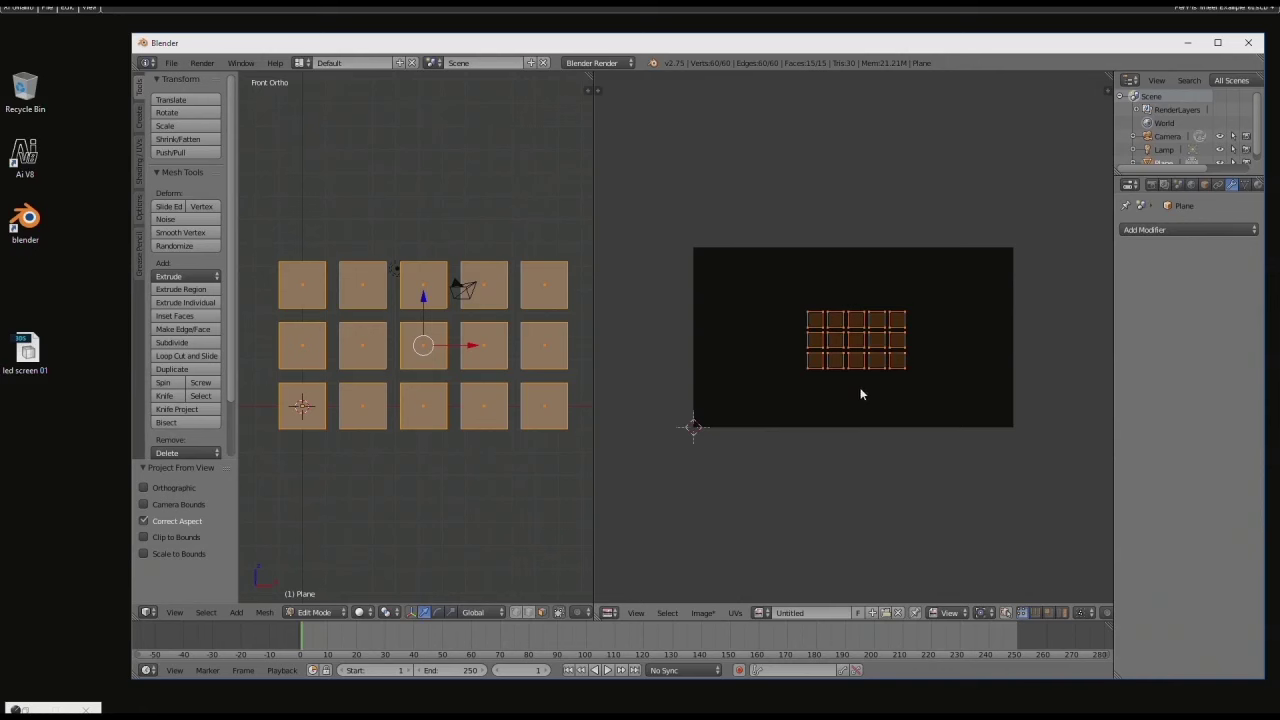
Step: Scale the UV layout by about 3.015 to fill the image and shift it by about -0.007 in X and 0.011 in Y
{"action": "key", "text": "s"}
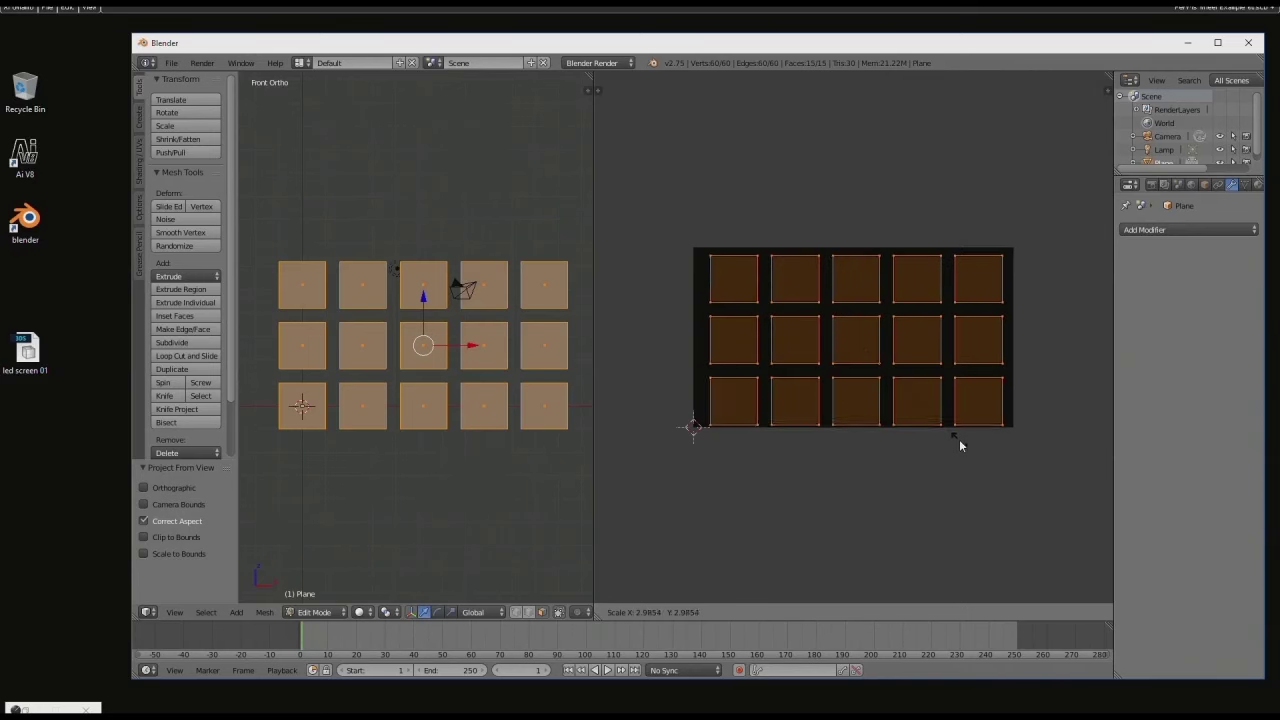
{"action": "left_click", "coordinate": [960, 441]}
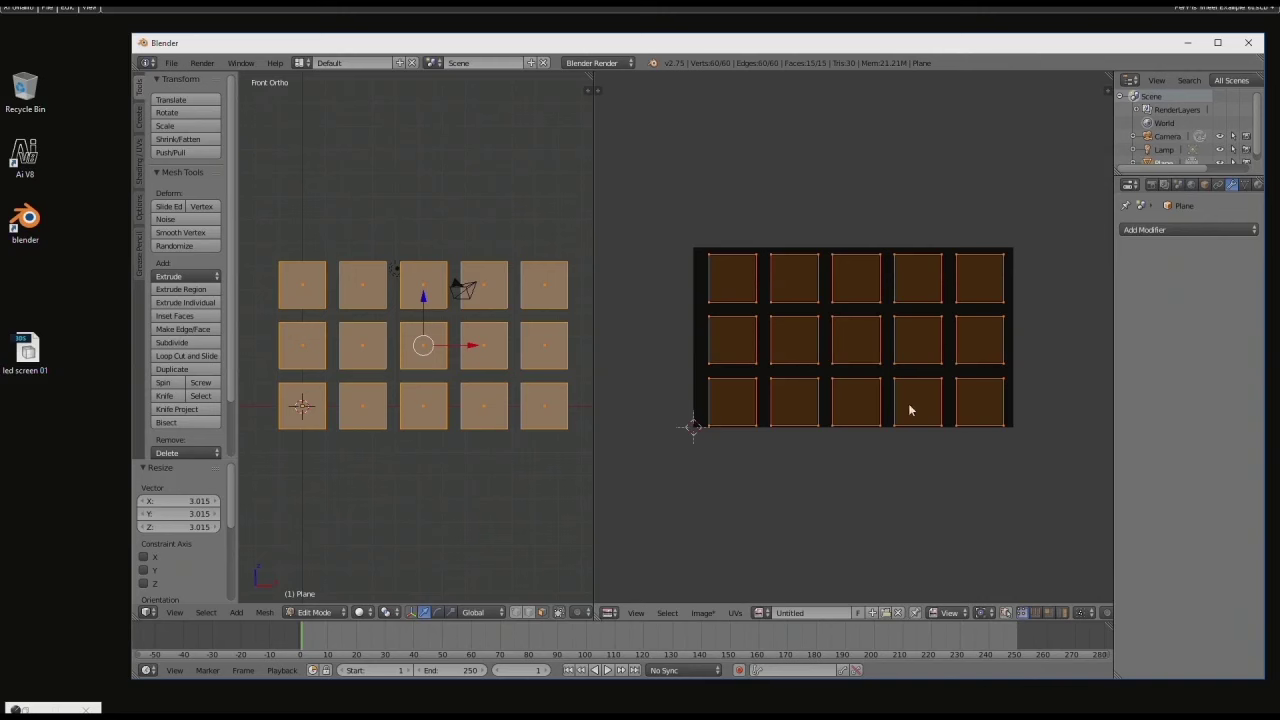
{"action": "key", "text": "g"}
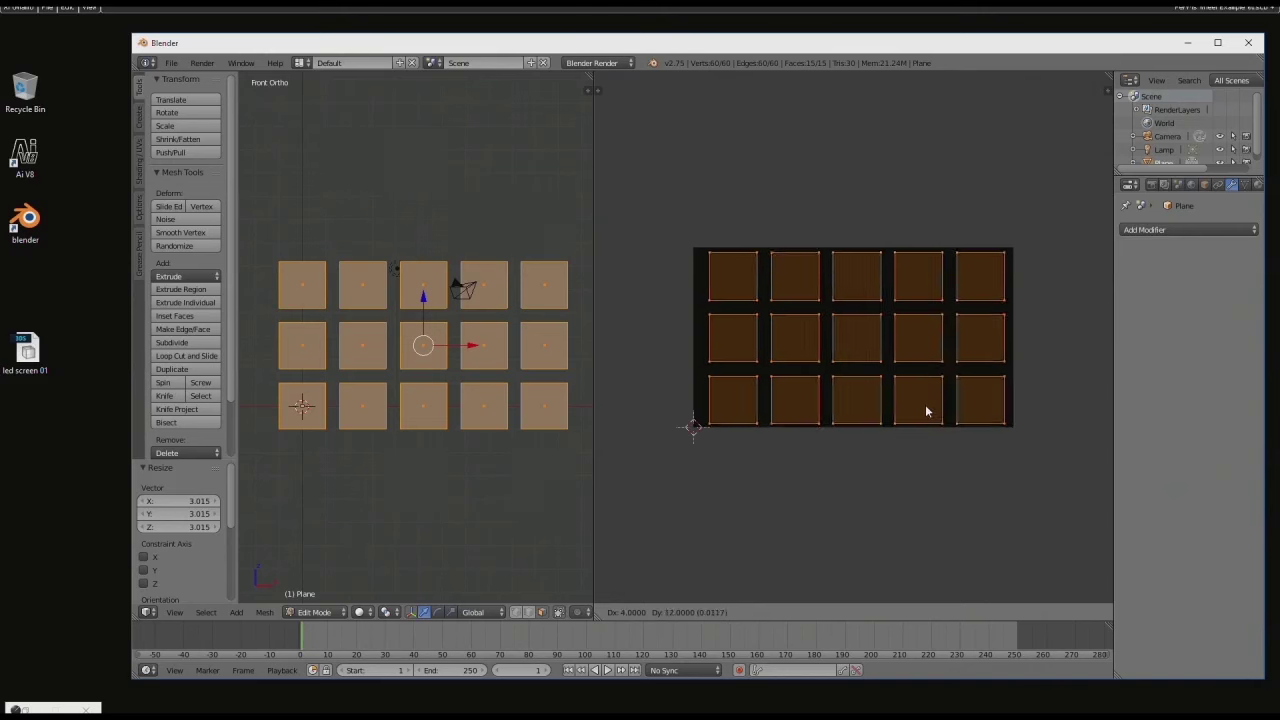
{"action": "left_click", "coordinate": [923, 411]}
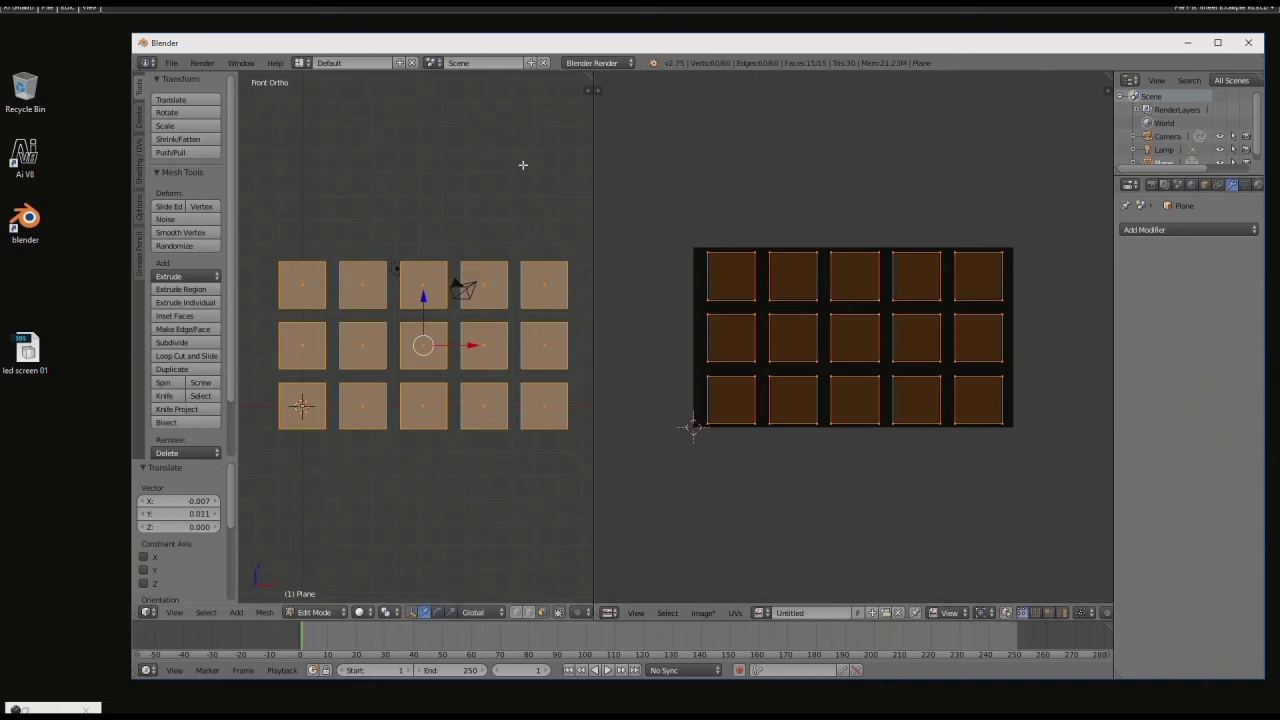
Step: Start a 3D Studio (.3ds) export to the Desktop folder and name the file "example screen 01"
{"action": "left_click", "coordinate": [171, 63]}
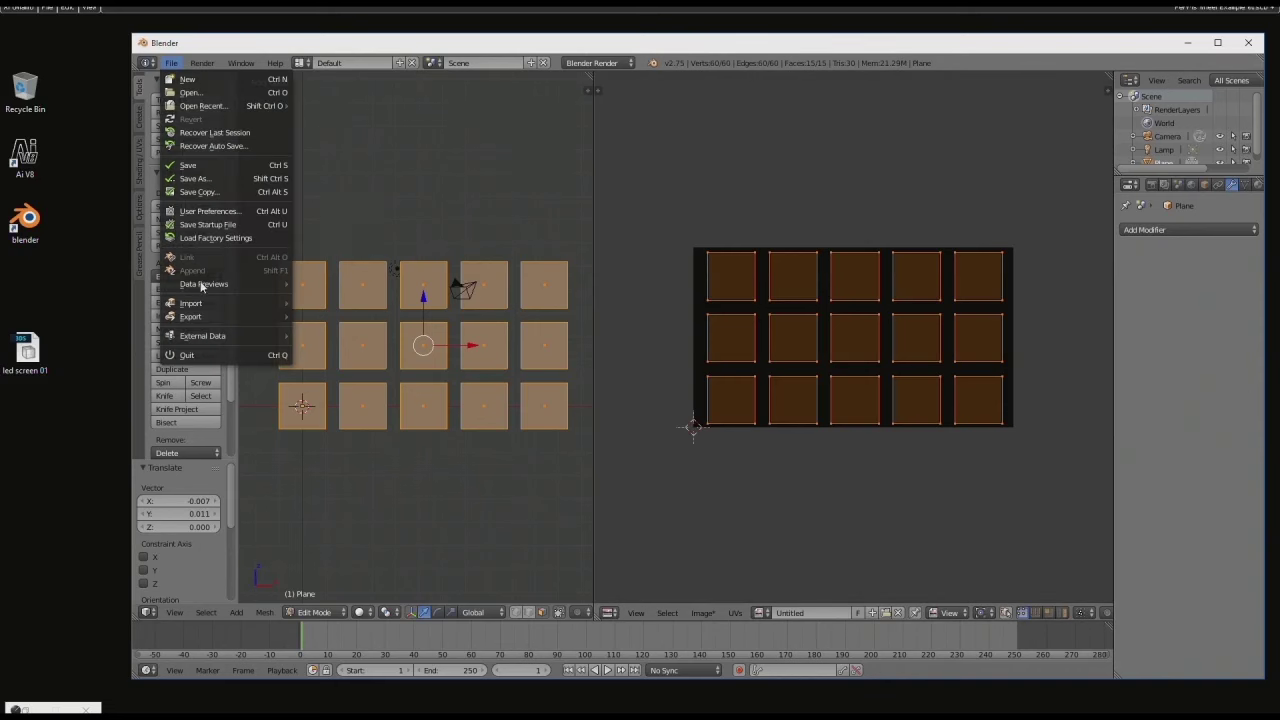
{"action": "mouse_move", "coordinate": [213, 314]}
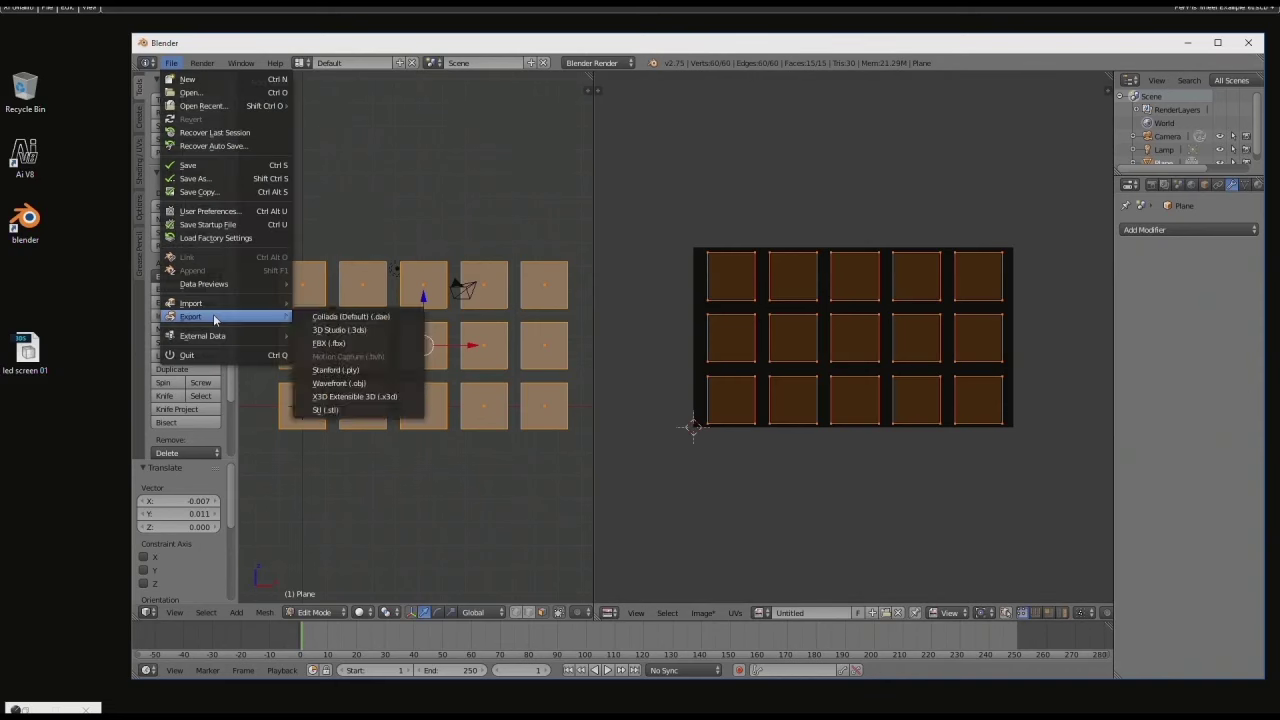
{"action": "left_click", "coordinate": [340, 330]}
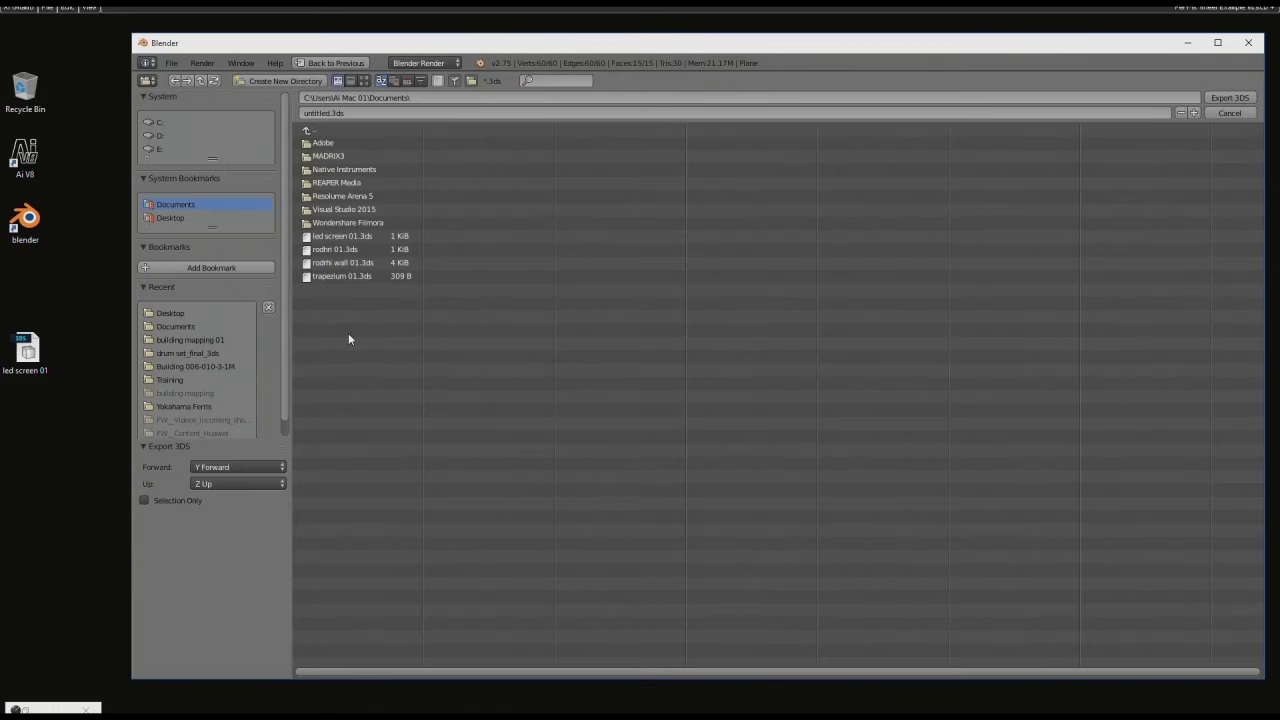
{"action": "left_click", "coordinate": [172, 218]}
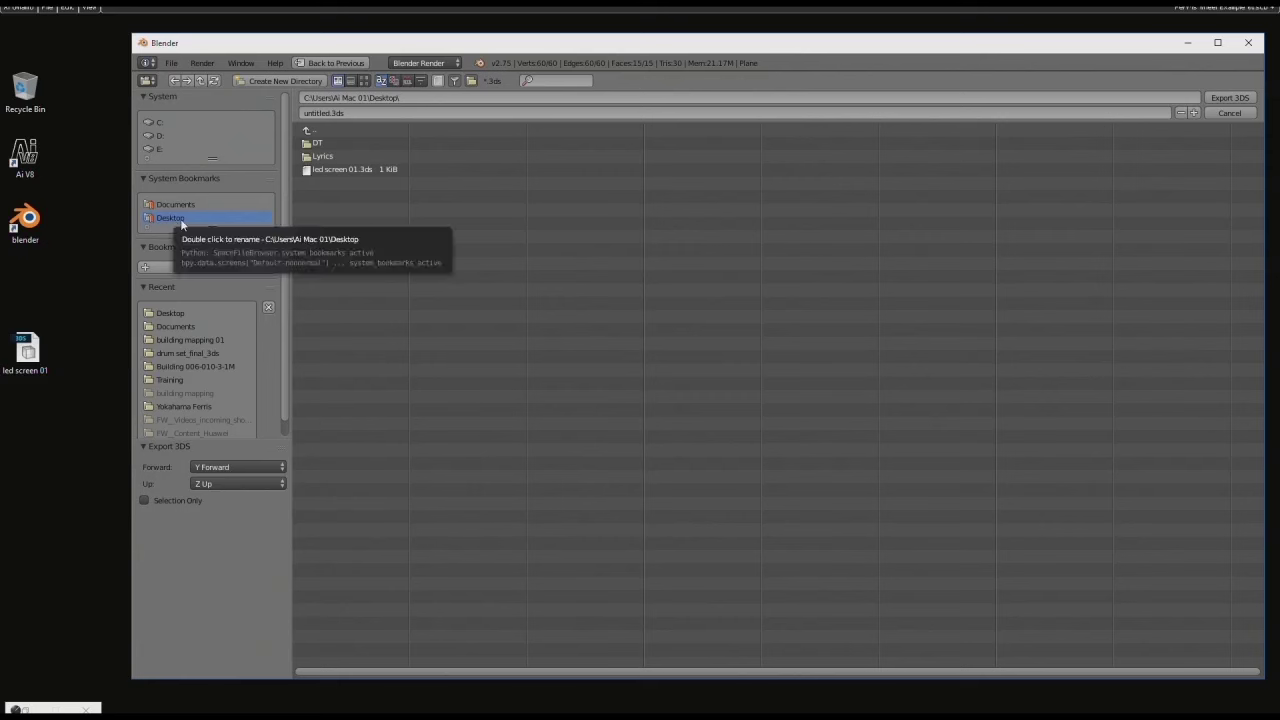
{"action": "double_click", "coordinate": [330, 113]}
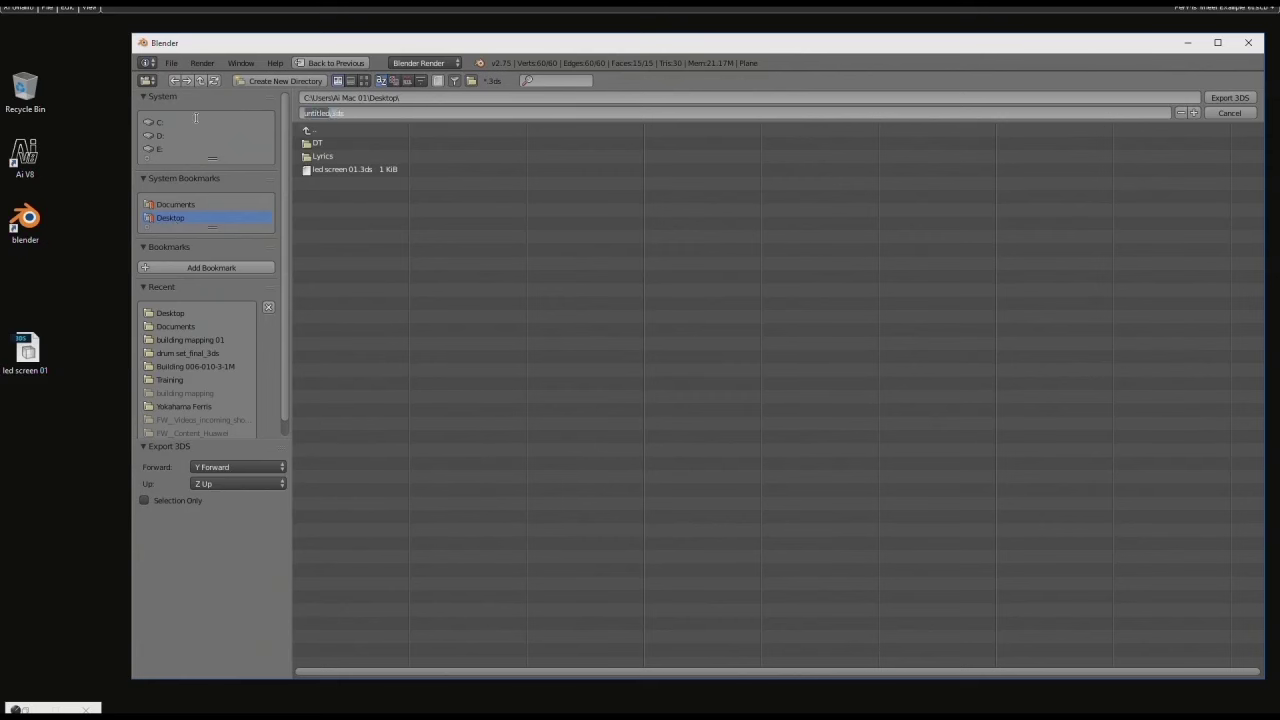
{"action": "type", "text": "example_screen 01"}
Step: Set the export axes to -Z Forward and Y Up, and export the 3DS file
{"action": "left_click", "coordinate": [230, 470]}
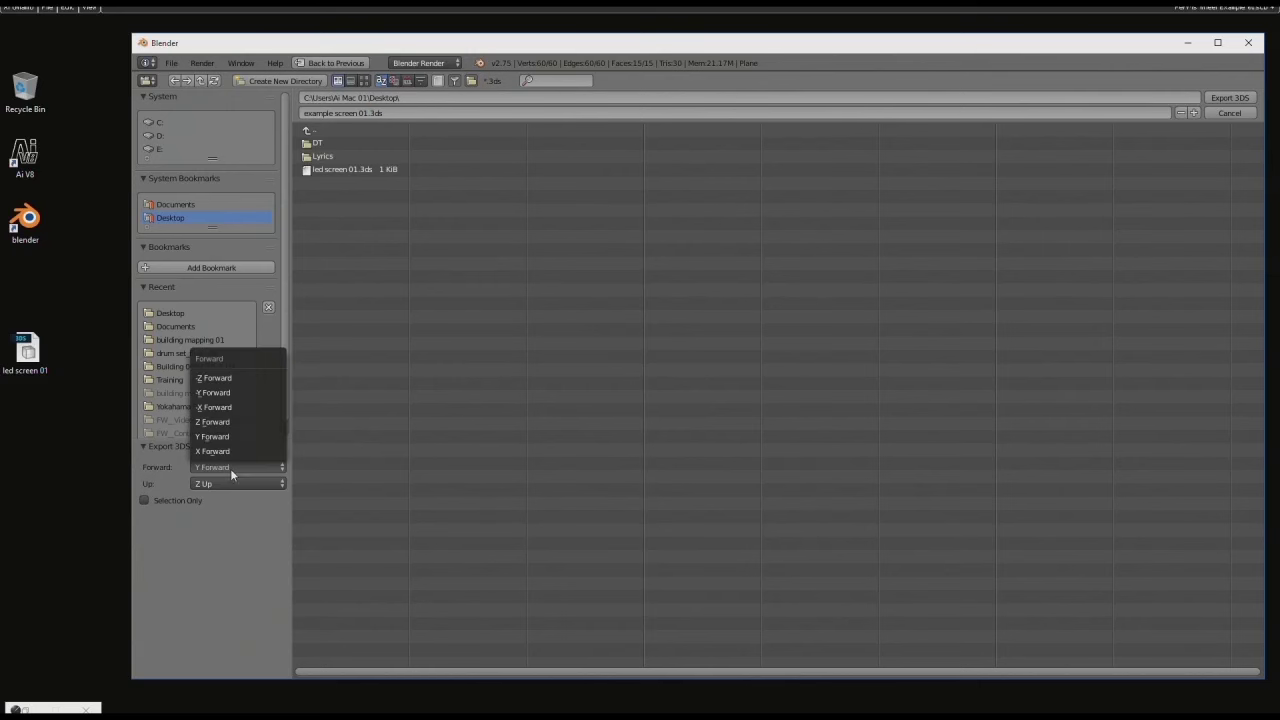
{"action": "left_click", "coordinate": [229, 378]}
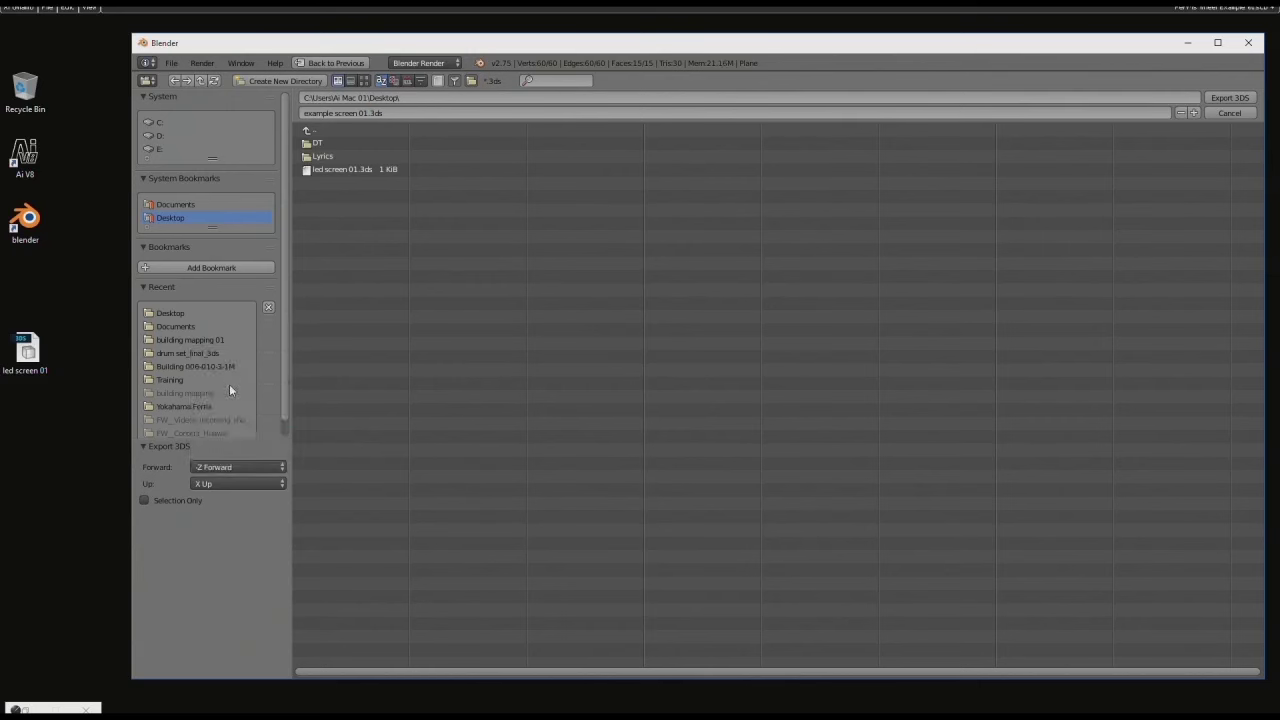
{"action": "left_click", "coordinate": [262, 484]}
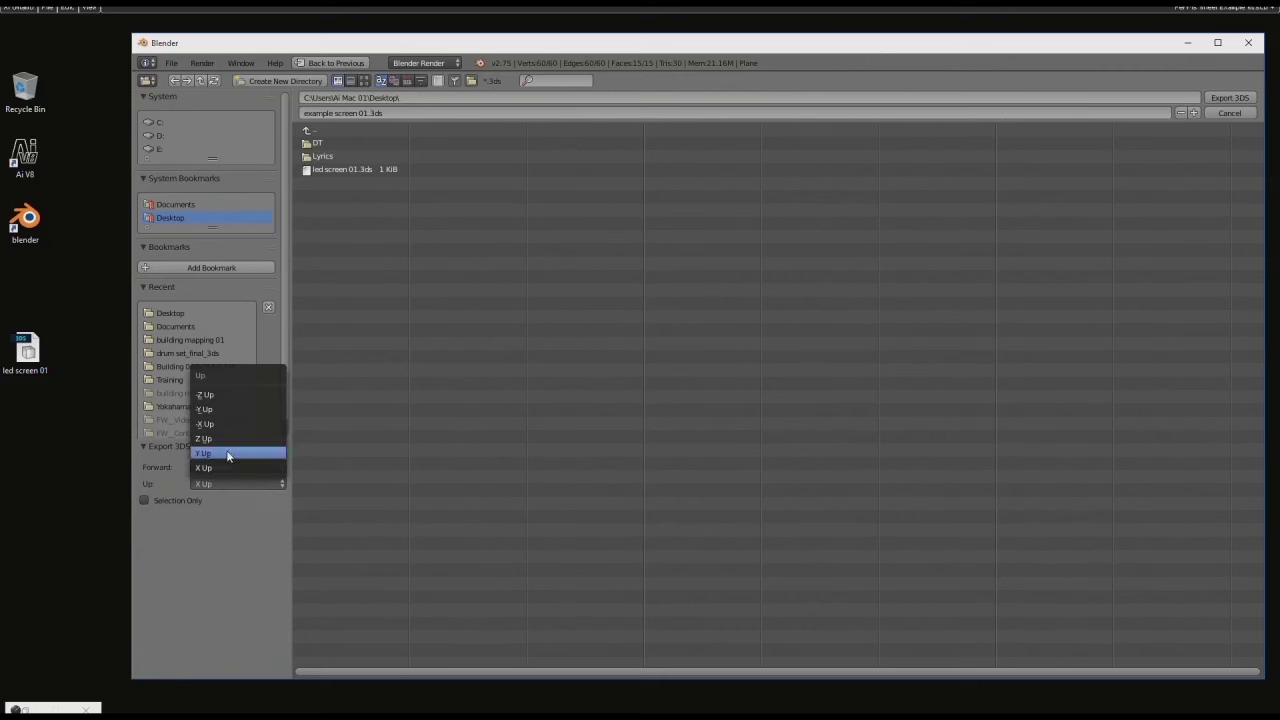
{"action": "left_click", "coordinate": [228, 454]}
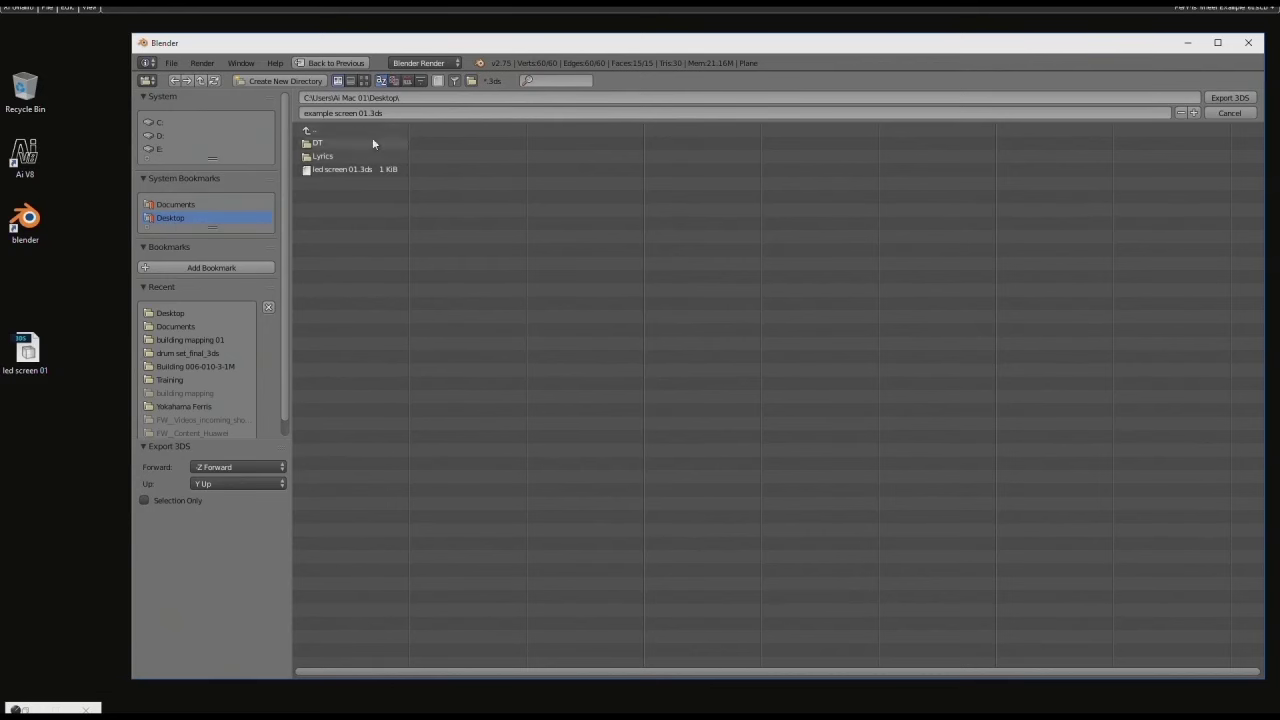
{"action": "left_click", "coordinate": [1222, 98]}
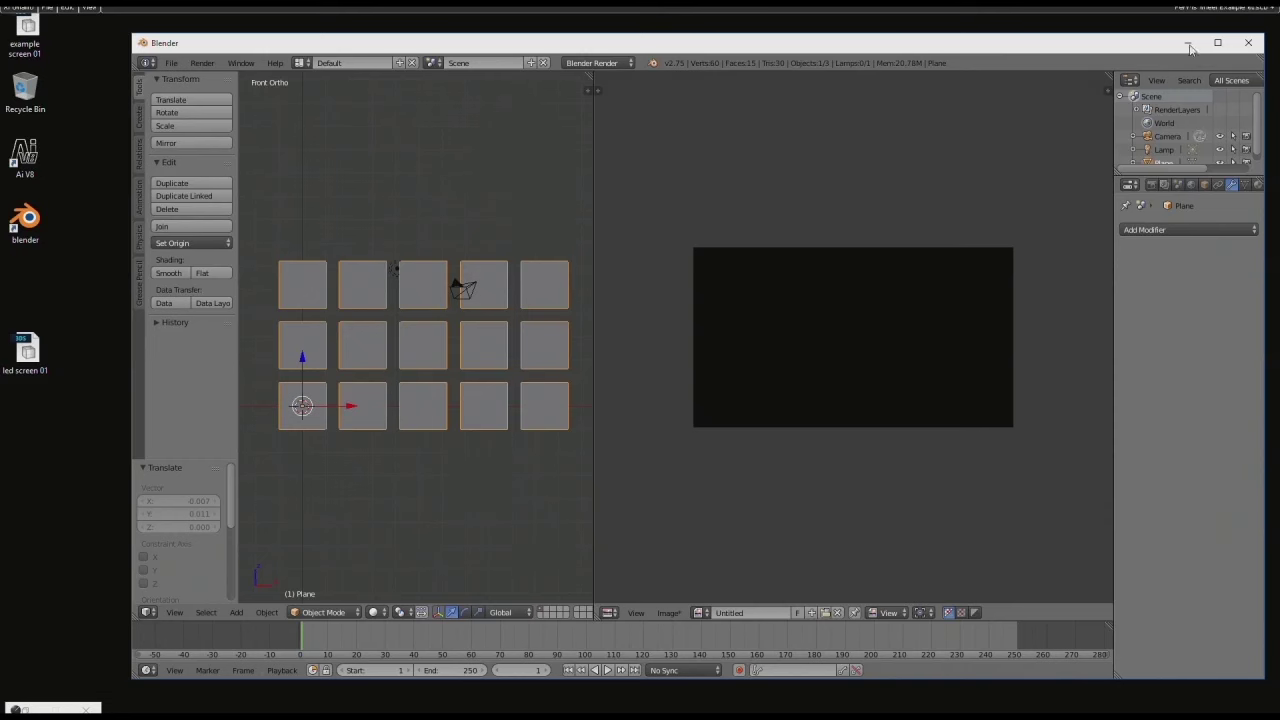
Step: Switch to the Ai interface and replace the screen fixture's model with the example screen 01 file from the desktop
{"action": "left_click", "coordinate": [1187, 42]}
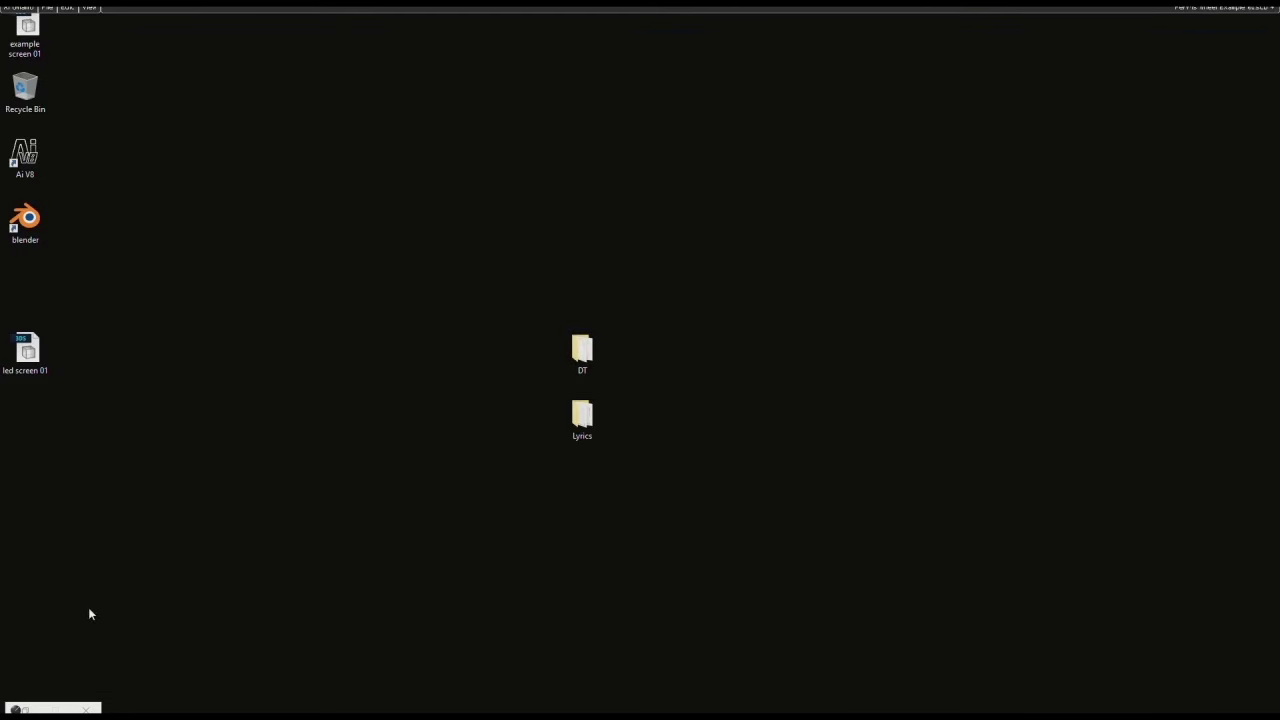
{"action": "left_click", "coordinate": [33, 705]}
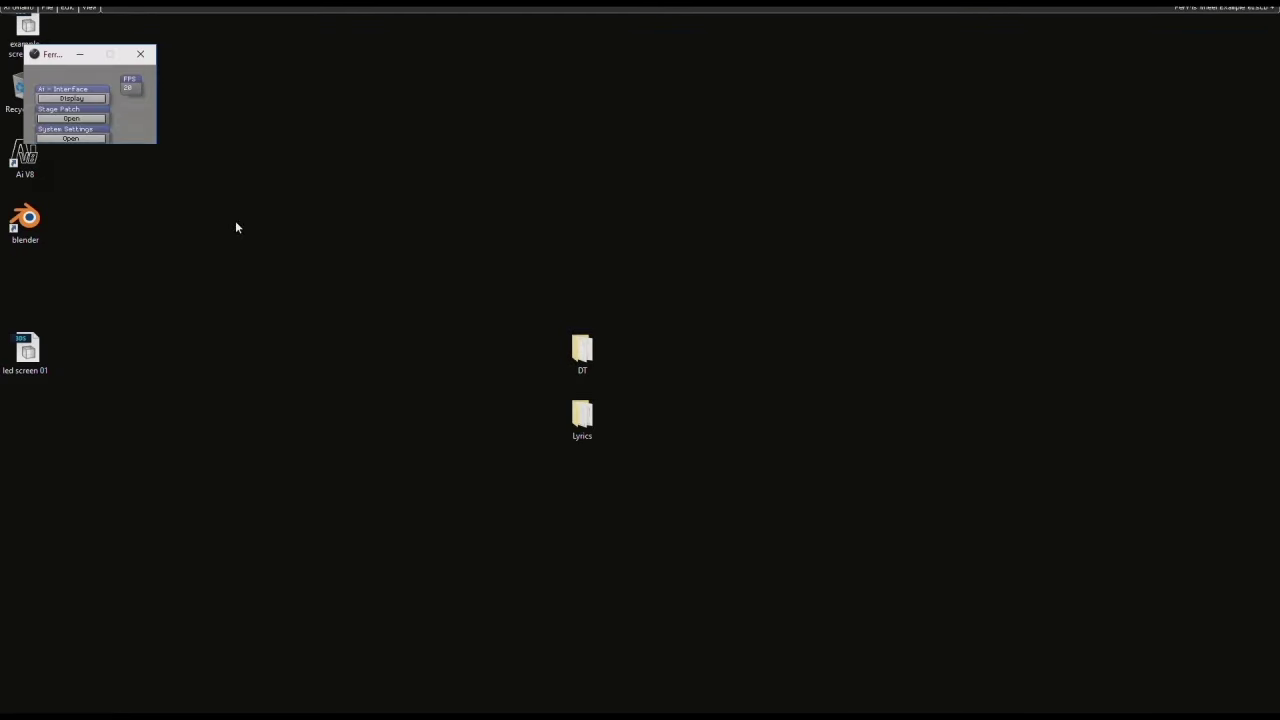
{"action": "left_click", "coordinate": [80, 102]}
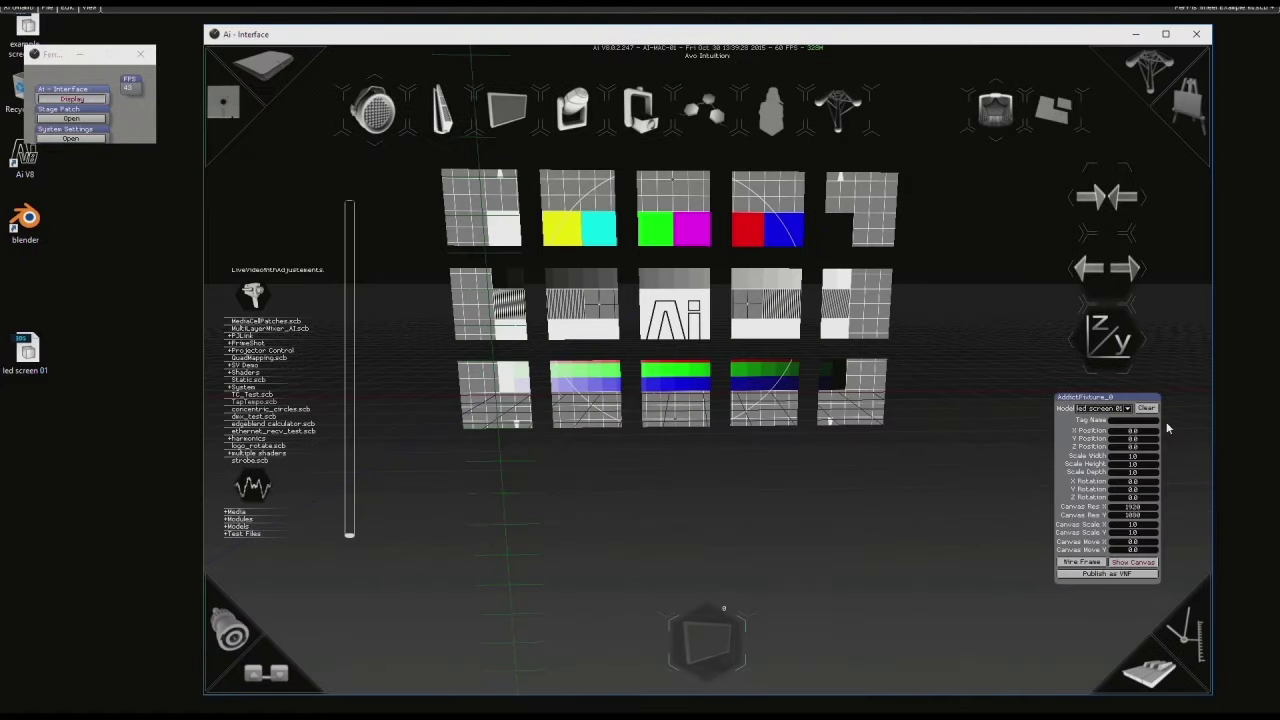
{"action": "left_click", "coordinate": [1146, 410]}
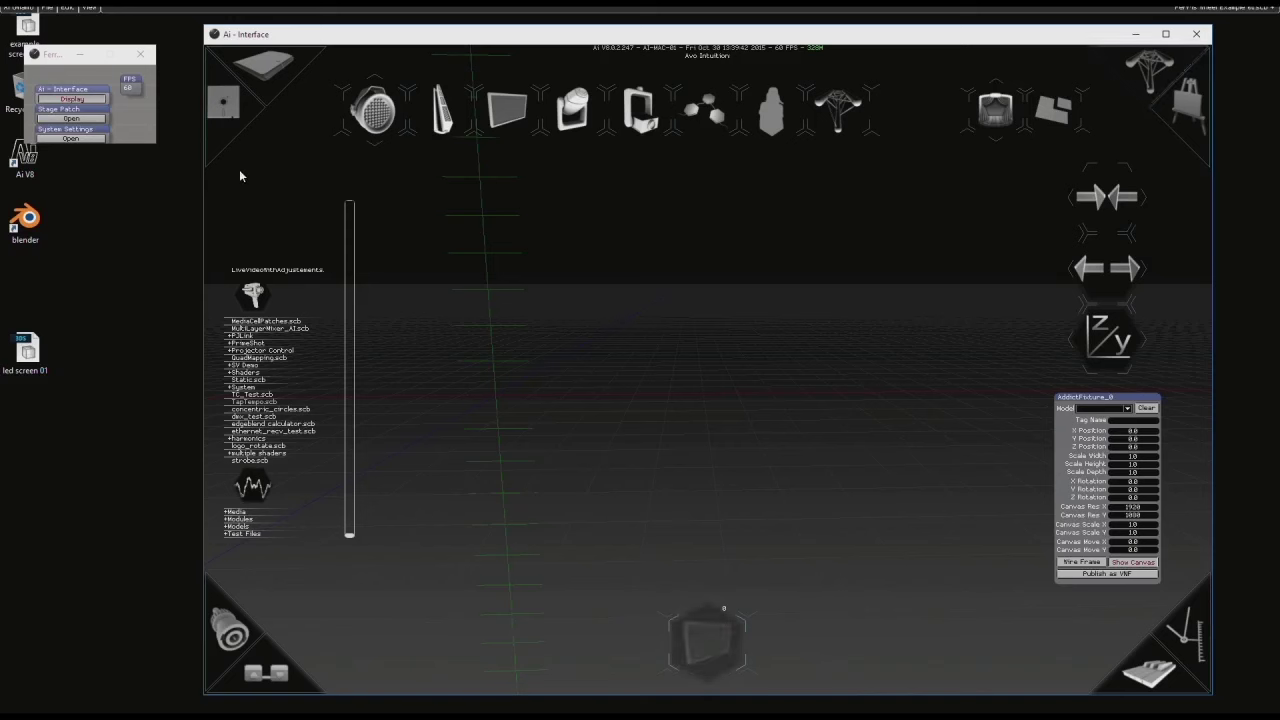
{"action": "left_click_drag", "start_coordinate": [85, 88], "coordinate": [706, 642]}
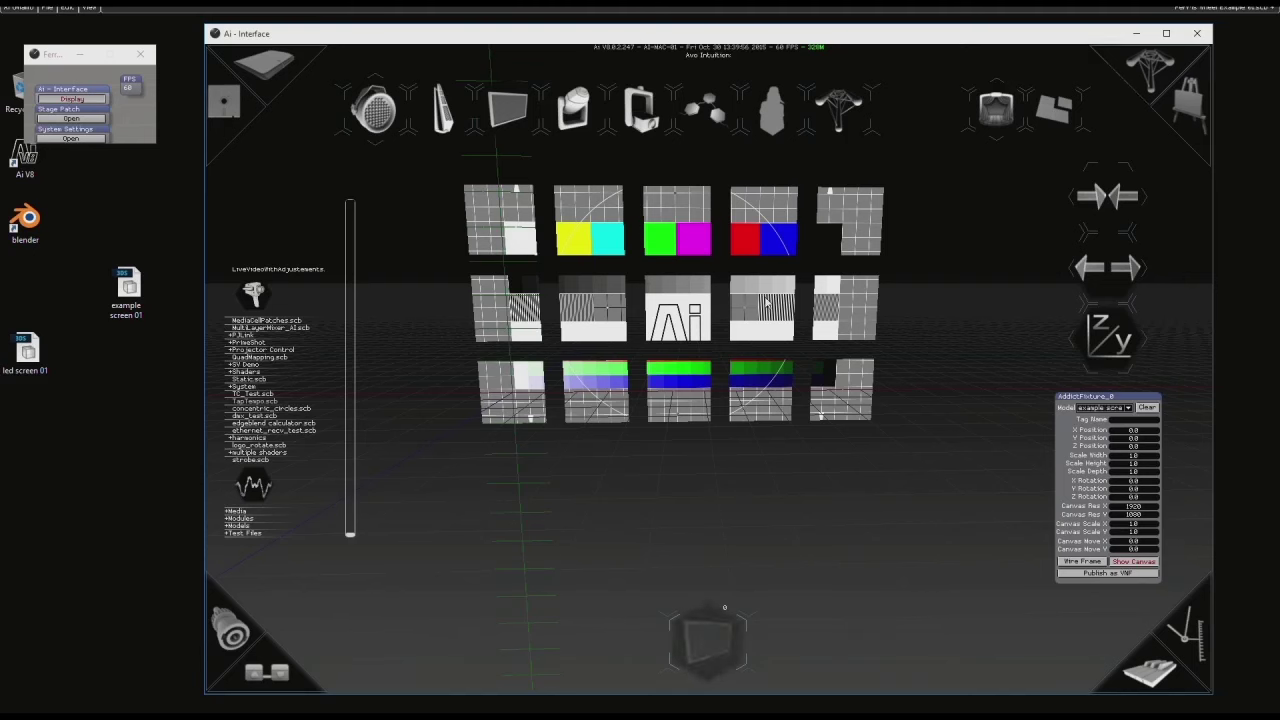
Step: Add a projector fixture to the stage and position it at X 5.0, Y 2.0 and Z about 15
{"action": "left_click", "coordinate": [640, 110]}
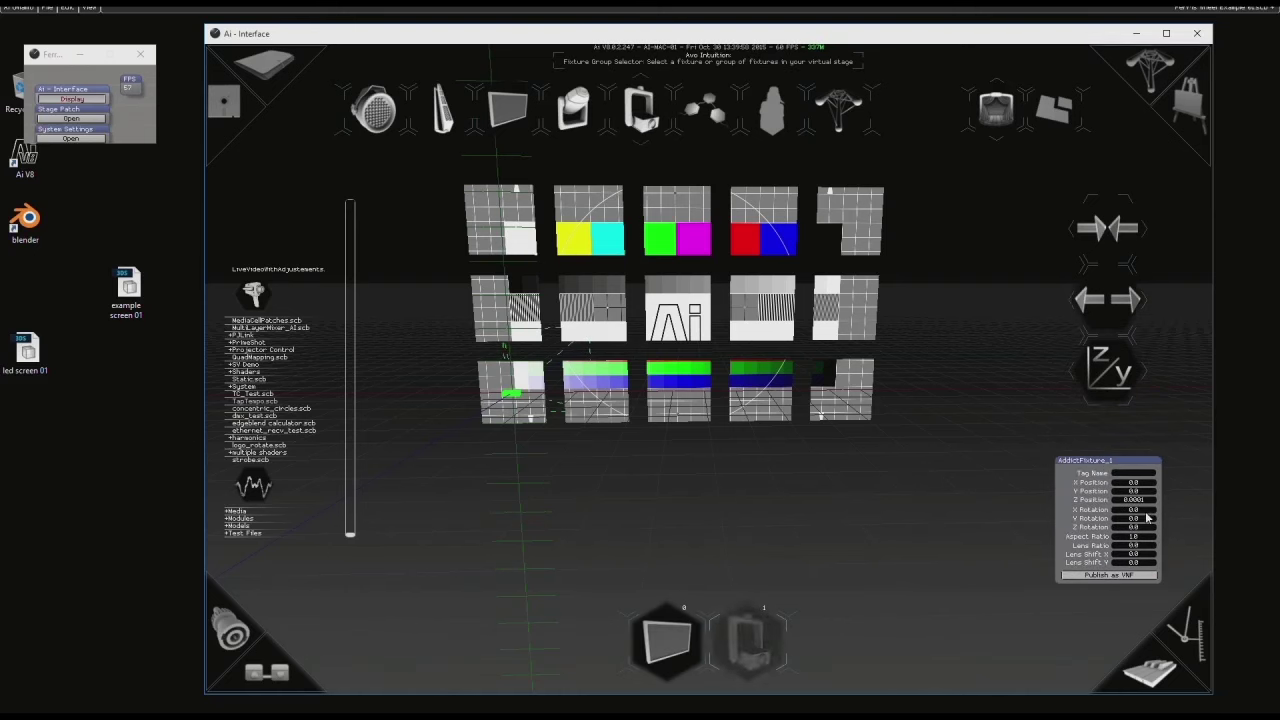
{"action": "scroll", "coordinate": [1141, 502], "scroll_direction": "up", "scroll_amount": 12}
{"action": "scroll", "coordinate": [1144, 491], "scroll_direction": "up", "scroll_amount": 2}
{"action": "scroll", "coordinate": [1143, 483], "scroll_direction": "up", "scroll_amount": 5}
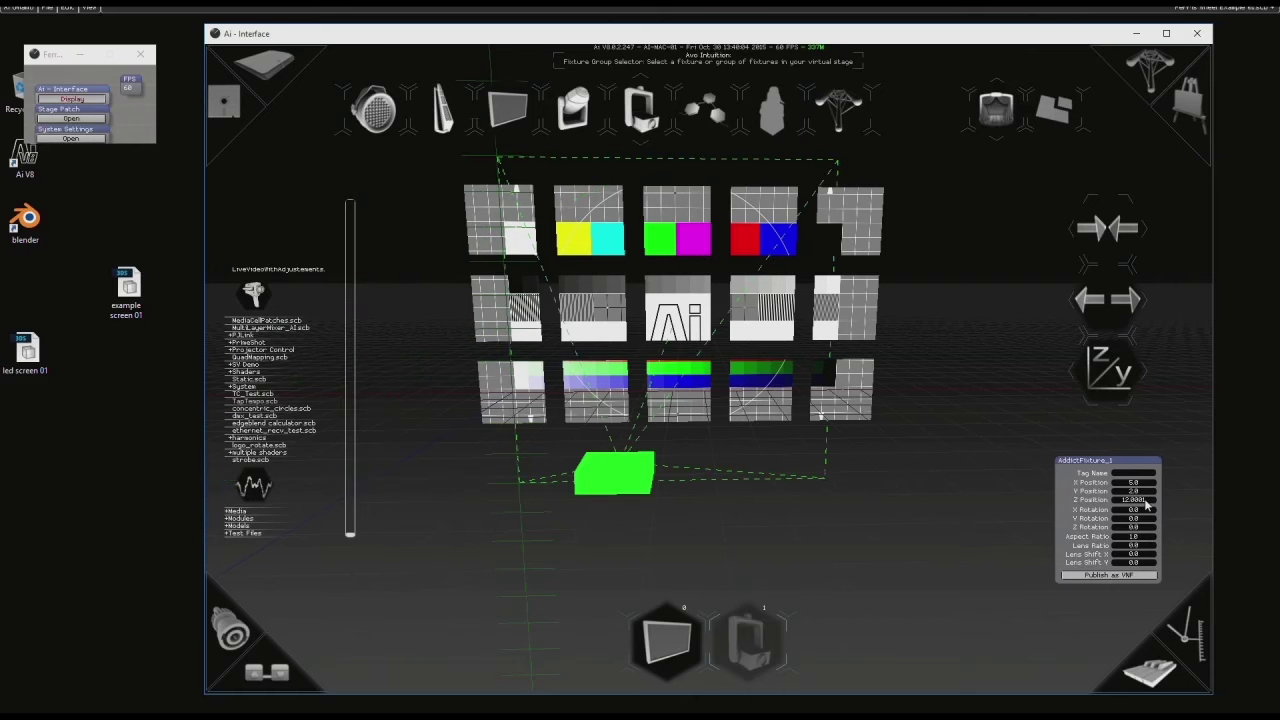
{"action": "scroll", "coordinate": [1146, 503], "scroll_direction": "up", "scroll_amount": 4}
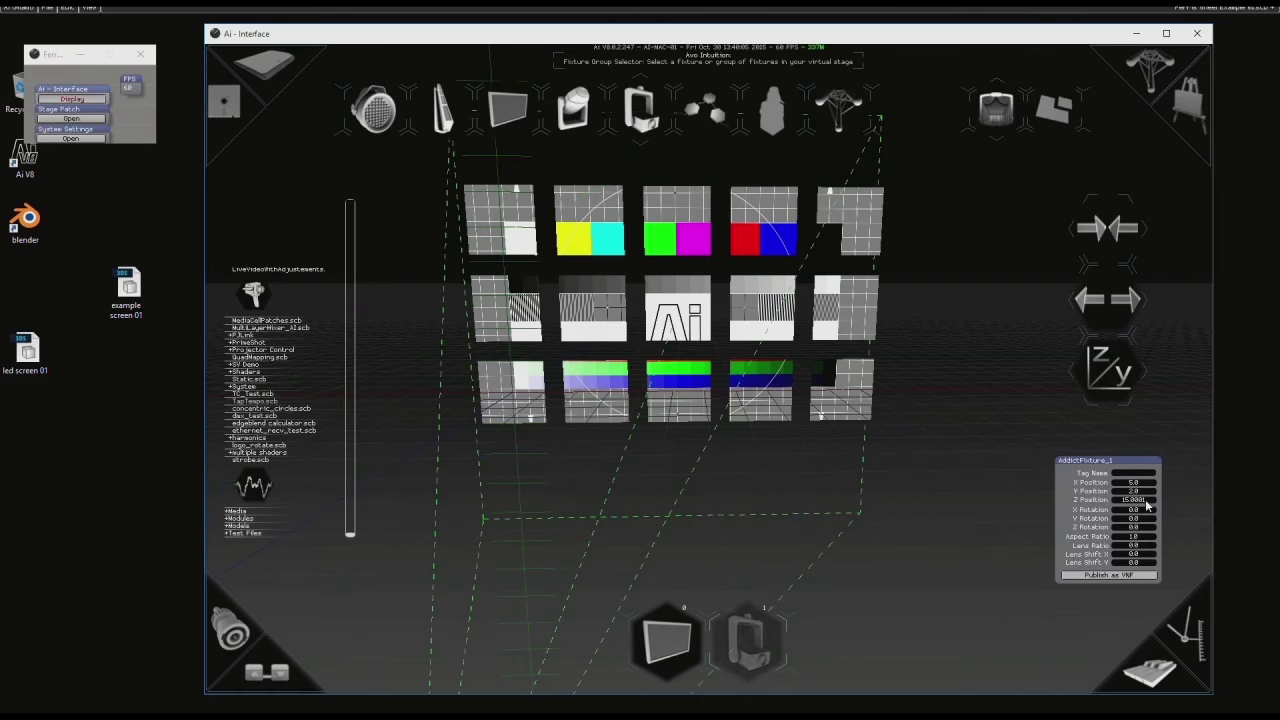
Step: Open the projector mapping page and assign the projector to output 2
{"action": "left_click", "coordinate": [230, 633]}
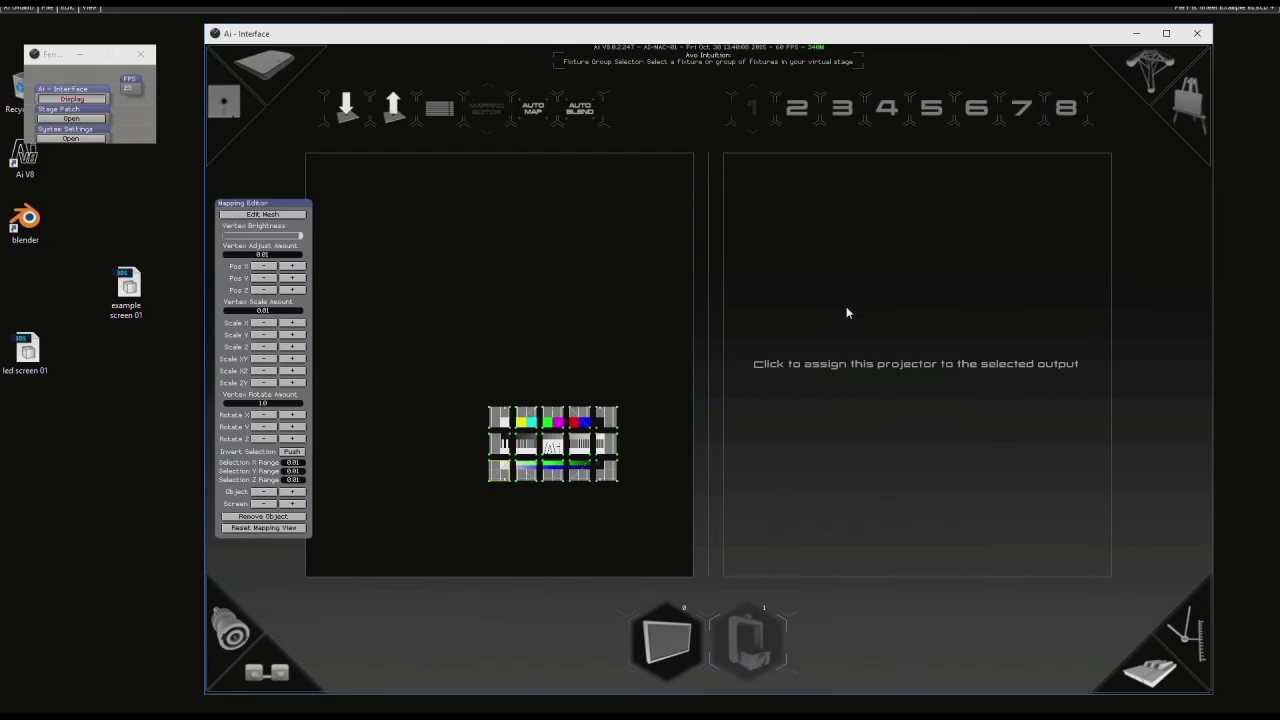
{"action": "left_click", "coordinate": [796, 107]}
{"action": "left_click", "coordinate": [837, 300]}
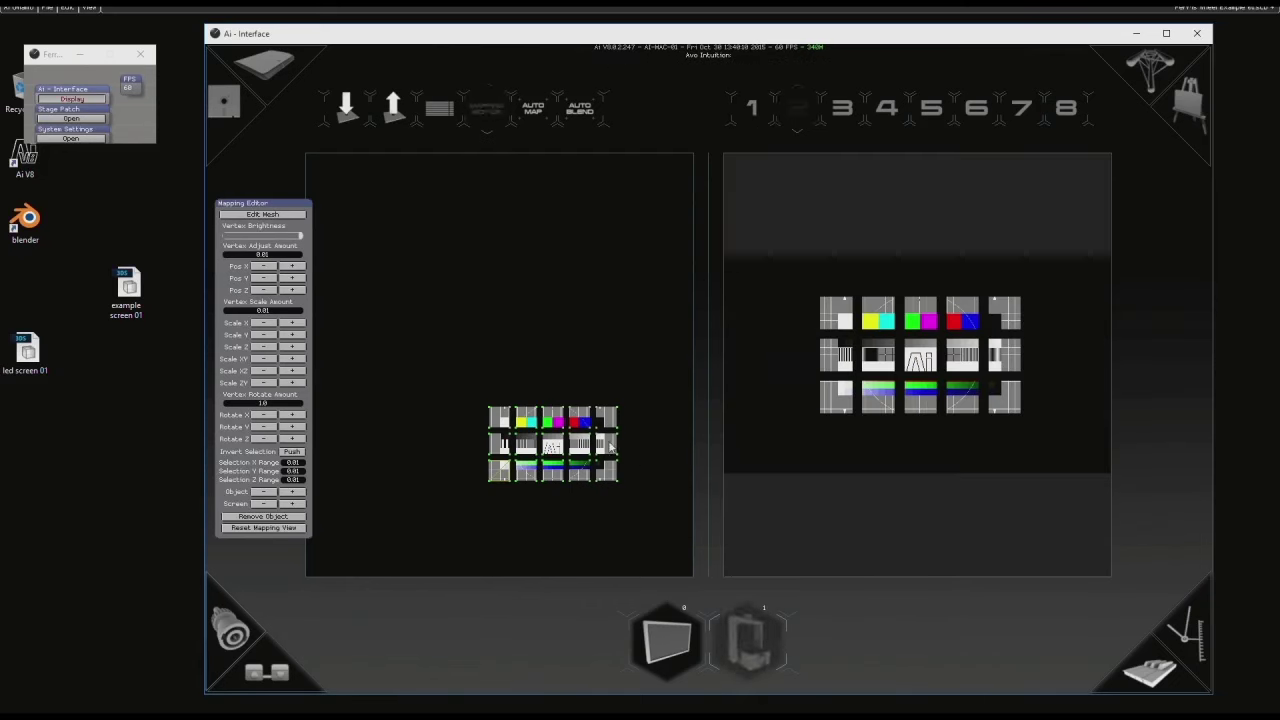
Step: Enlarge the panel grid in the mapping view and enable mesh editing for it
{"action": "scroll", "coordinate": [535, 467], "scroll_direction": "down", "scroll_amount": 1}
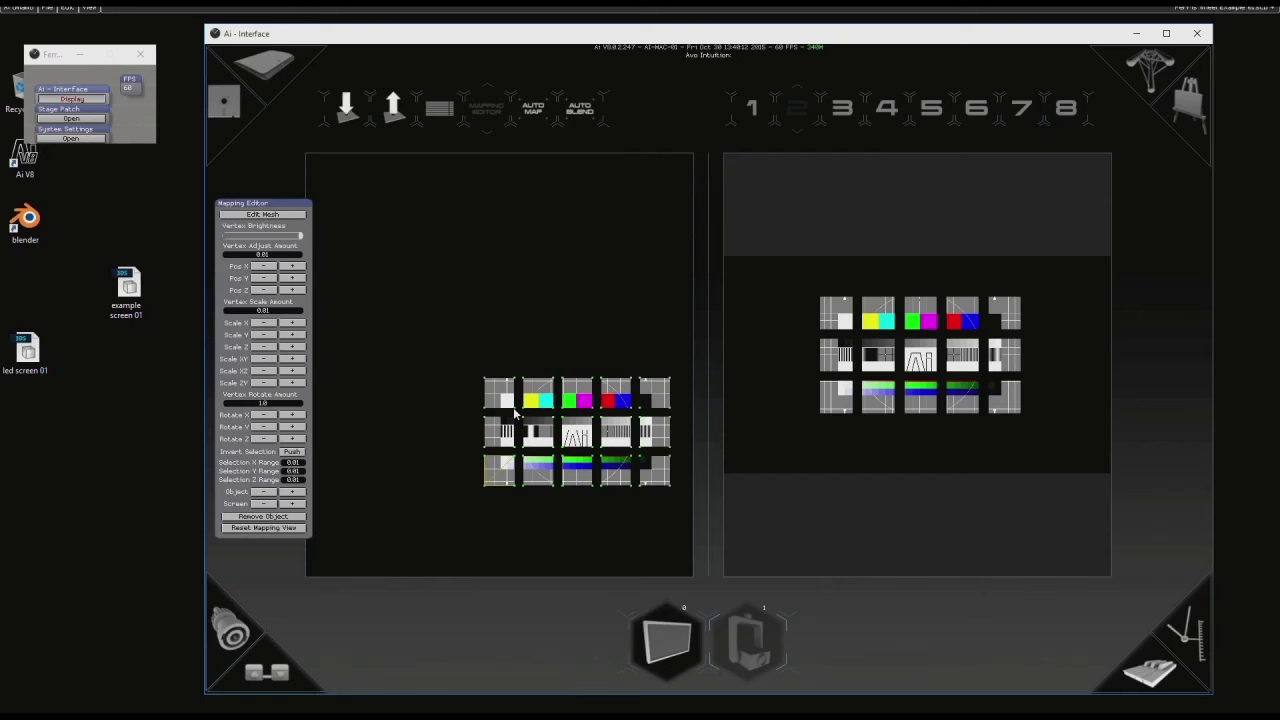
{"action": "left_click", "coordinate": [258, 215]}
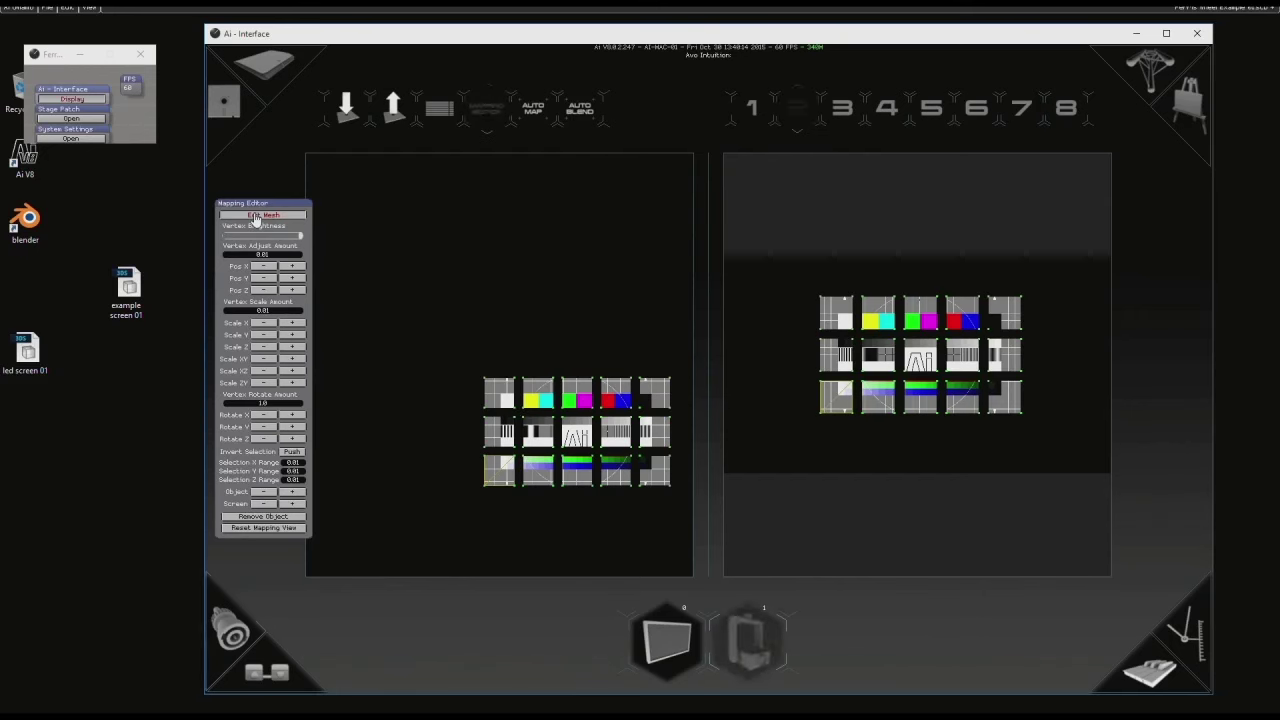